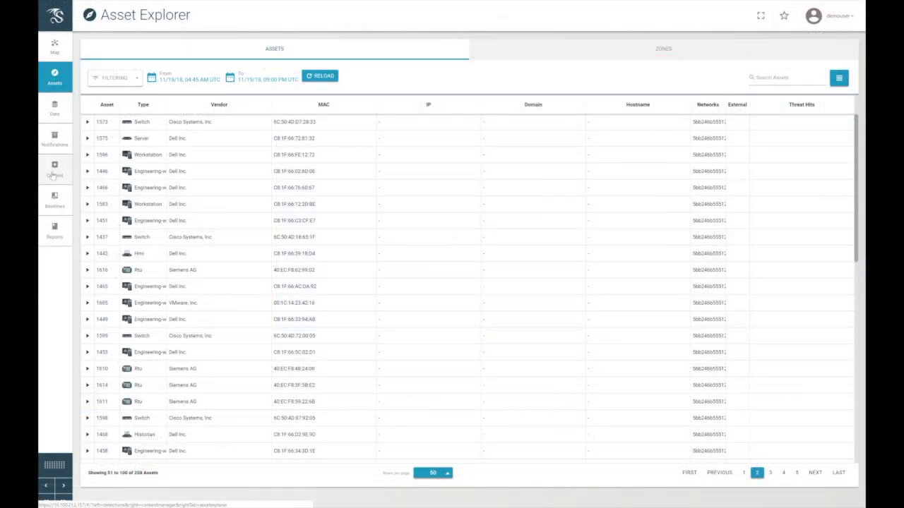
# Review the asset table's export and column options, then dismiss them
pyautogui.moveTo(99, 15); pyautogui.dragTo(200, 15)
pyautogui.click(200, 15)
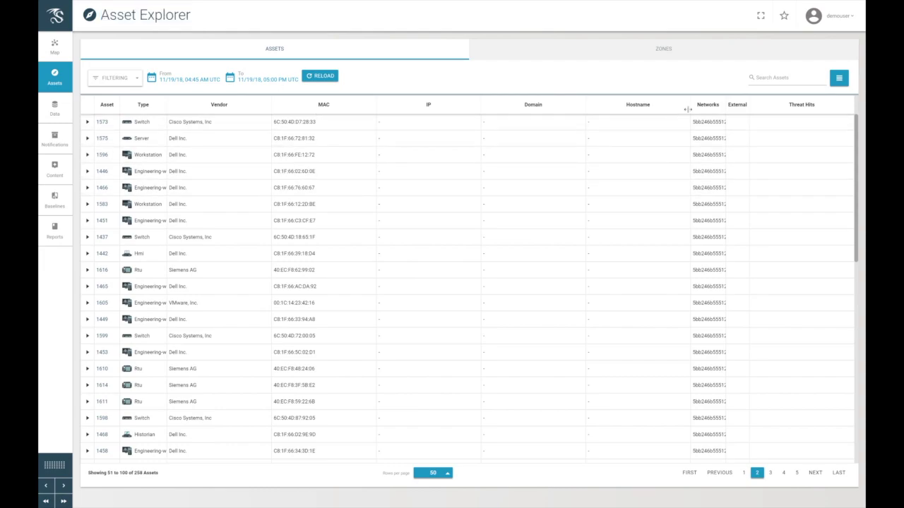
pyautogui.click(839, 79)
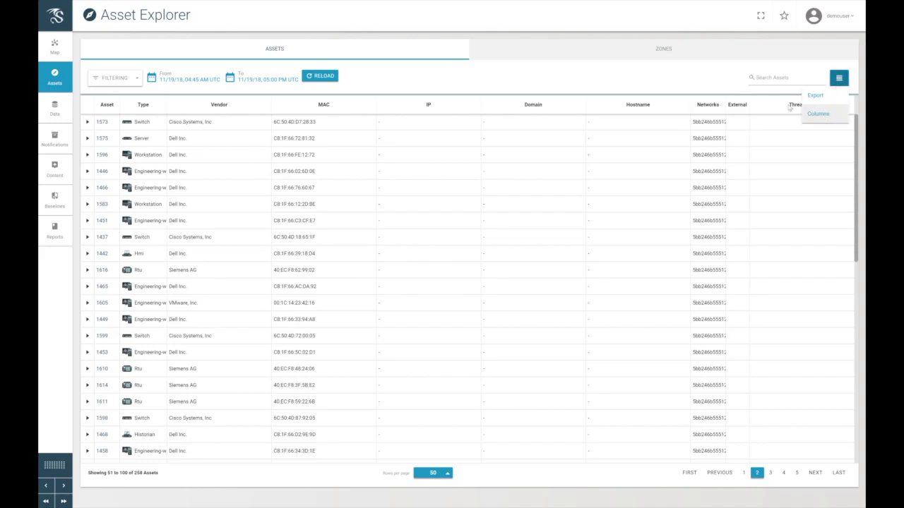
pyautogui.click(530, 77)
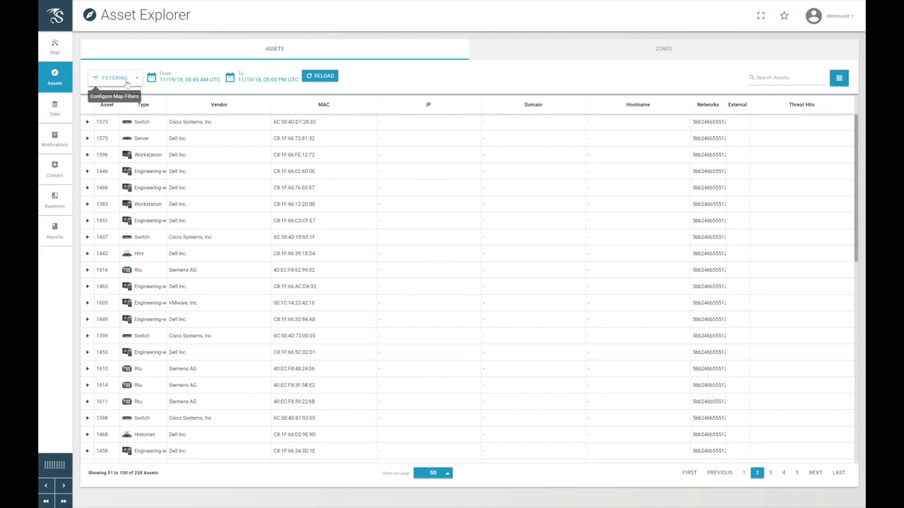
# Check the date range and network filters without saving, then widen the Type column to show full names
pyautogui.click(124, 79)
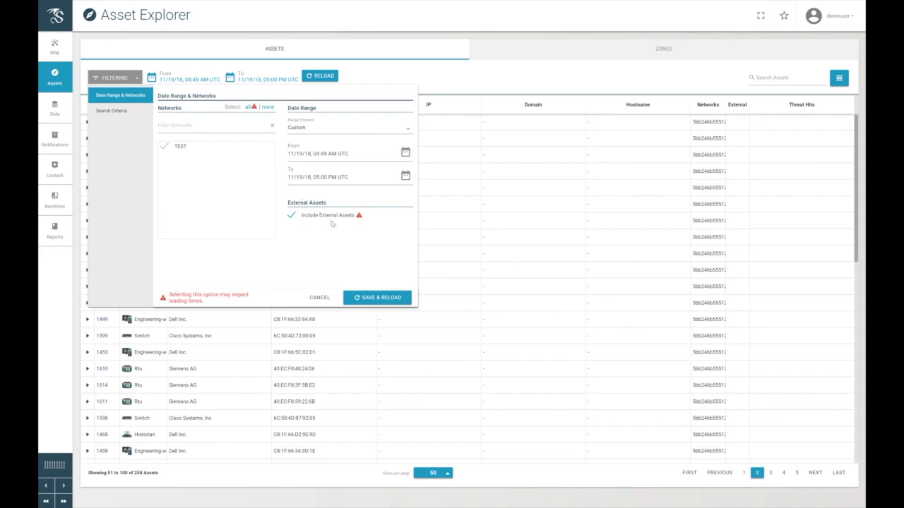
pyautogui.click(321, 299)
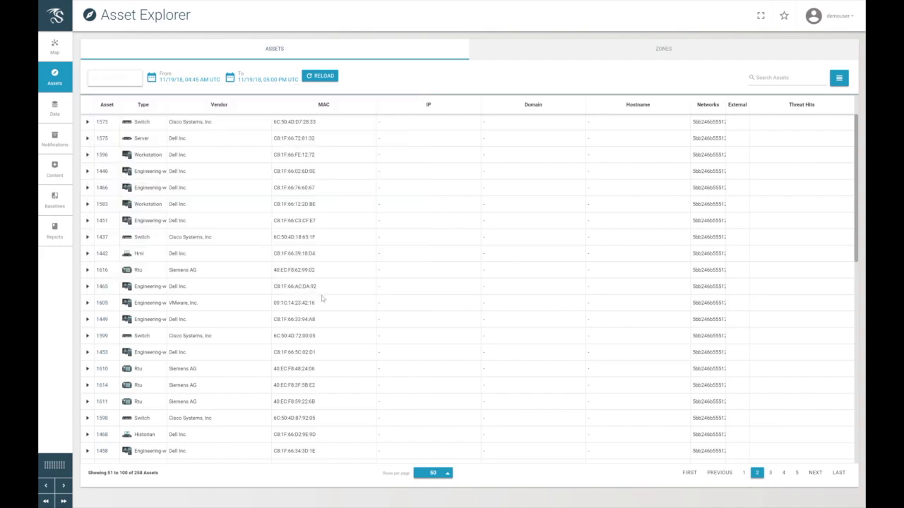
pyautogui.moveTo(167, 105); pyautogui.dragTo(212, 106)
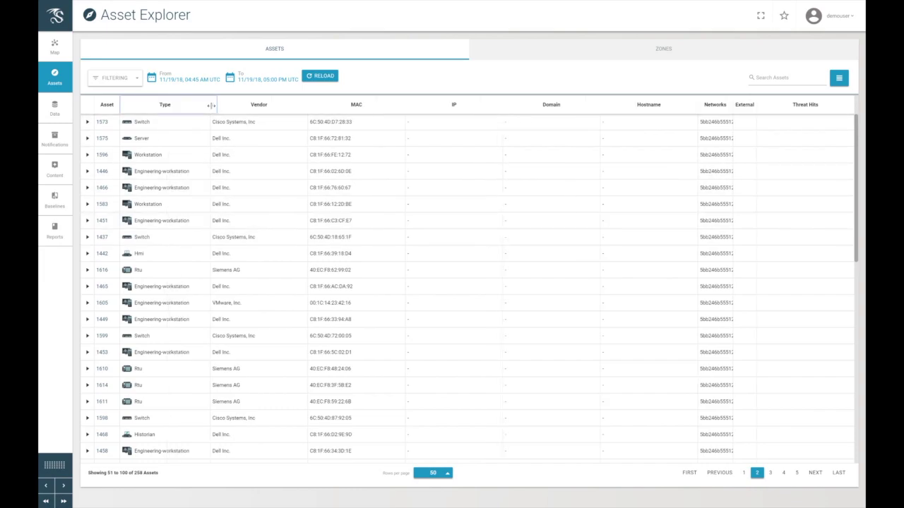
pyautogui.click(838, 80)
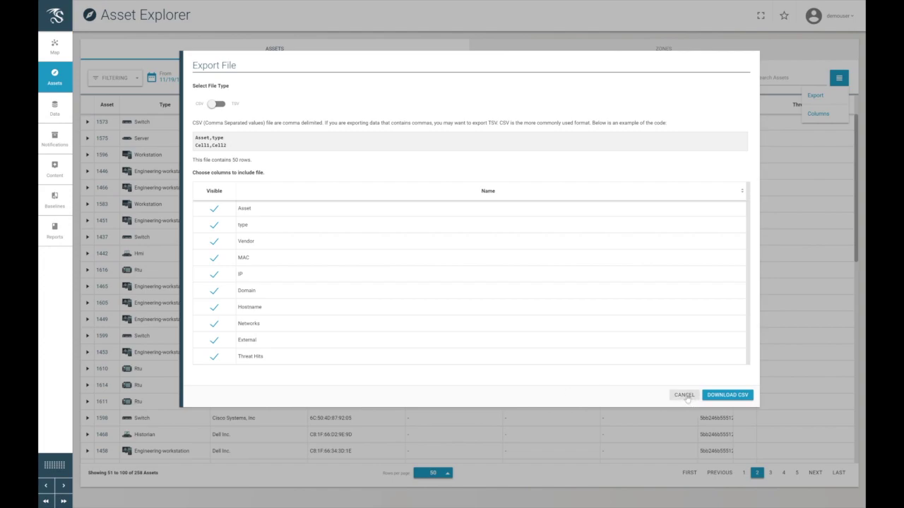
# Cancel the CSV export and go to page 3 of the assets, showing 101 to 150 of 258
pyautogui.press('Escape')
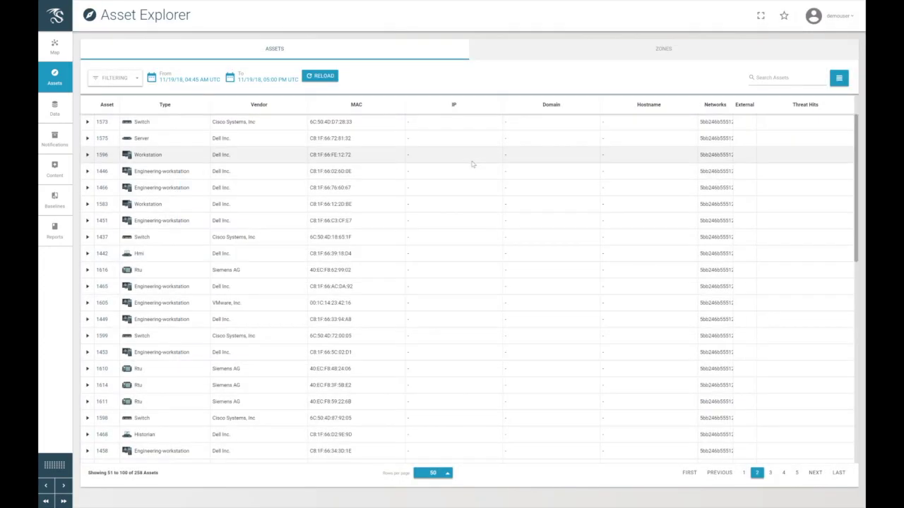
pyautogui.moveTo(105, 475); pyautogui.dragTo(157, 475)
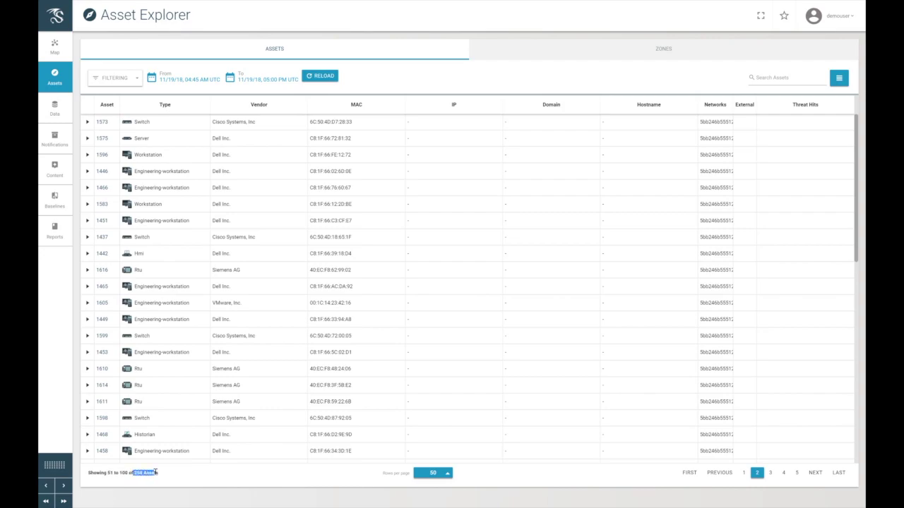
pyautogui.click(771, 473)
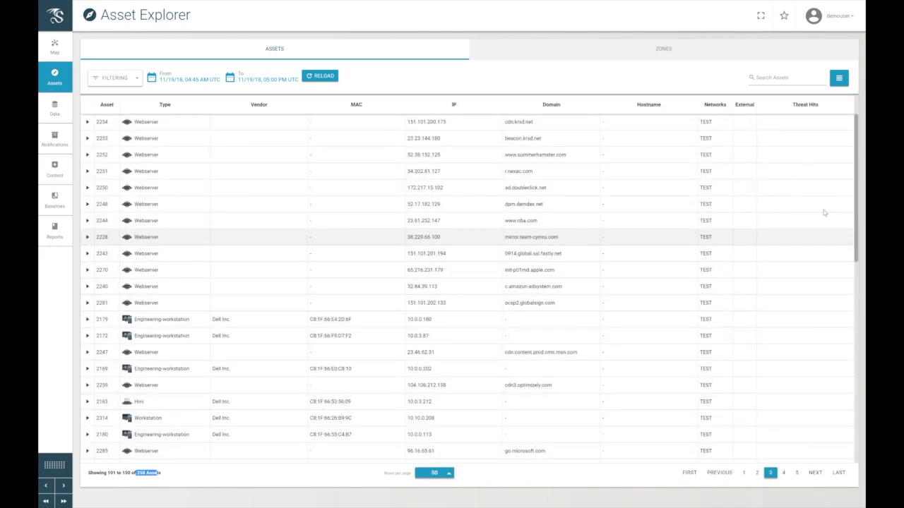
pyautogui.moveTo(857, 198); pyautogui.dragTo(859, 266)
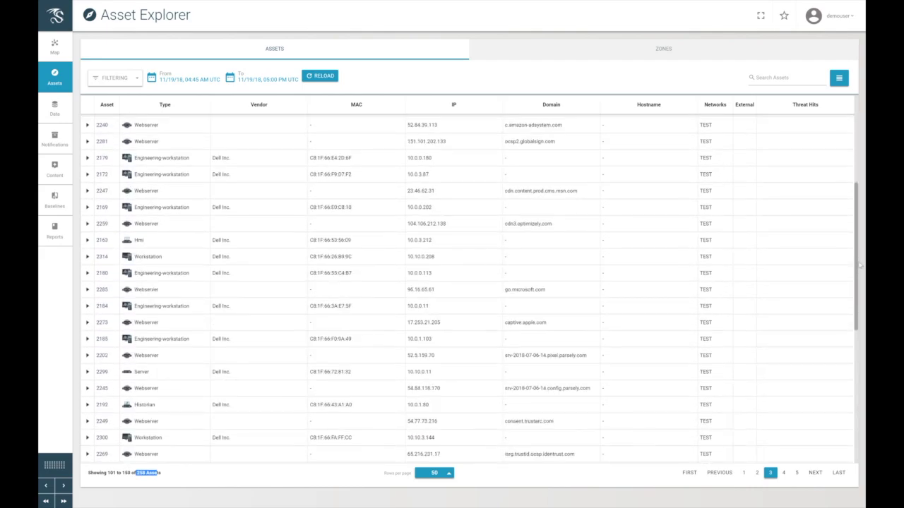
pyautogui.click(86, 161)
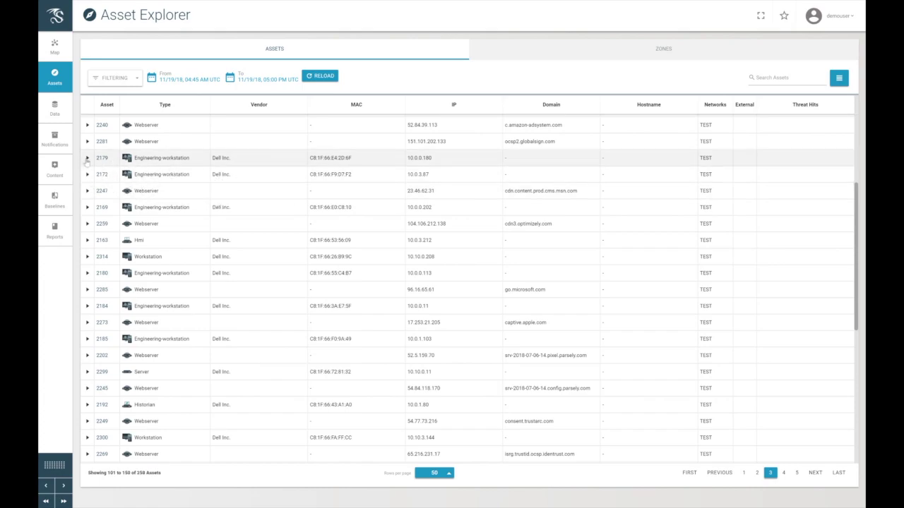
# Expand asset 2179, Engineering Workstation 13, and scroll through its details and Protocol Chart
pyautogui.click(87, 159)
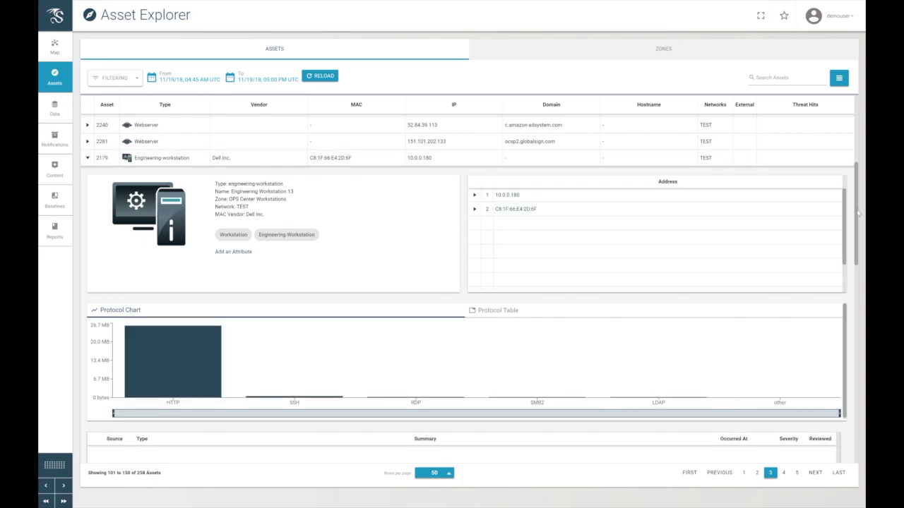
pyautogui.scroll(-1, 858, 213)
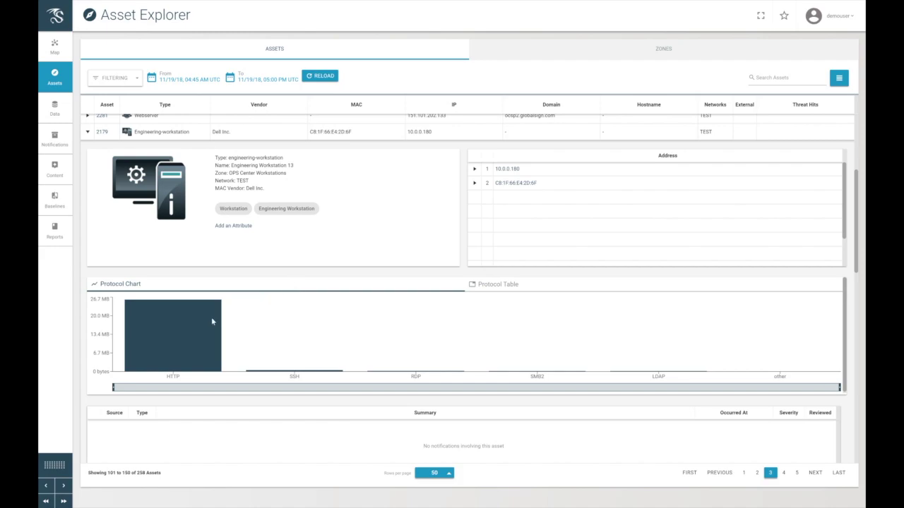
pyautogui.moveTo(211, 323)
pyautogui.moveTo(856, 233); pyautogui.dragTo(858, 249)
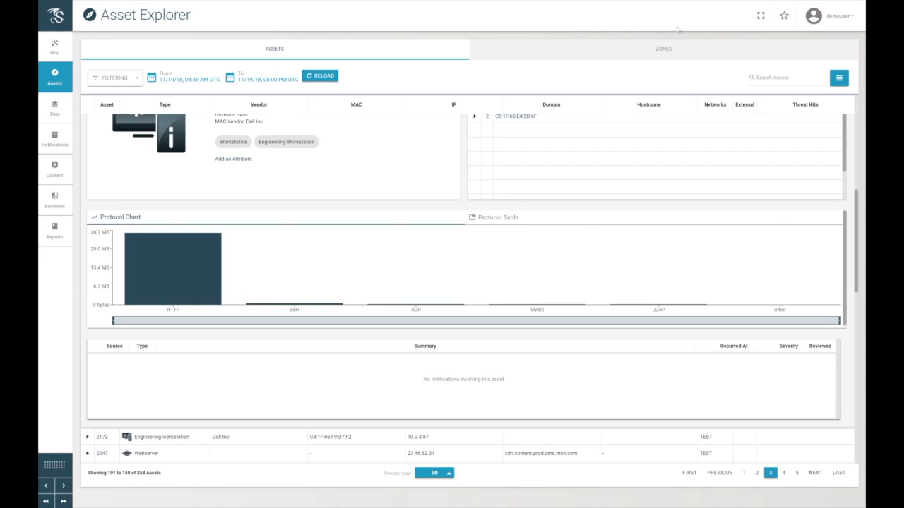
# Look at the Zones list, return to Assets, then open the Interactive Map of 8 zone groups
pyautogui.click(664, 51)
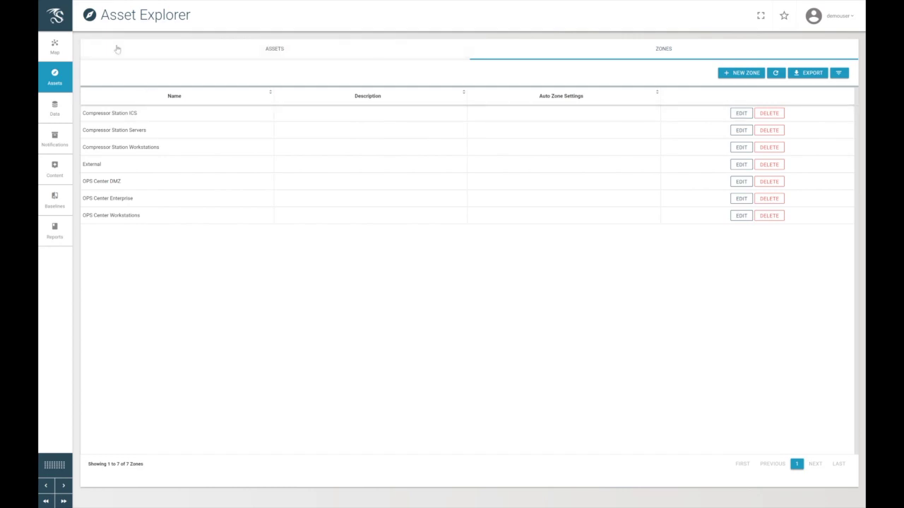
pyautogui.click(184, 52)
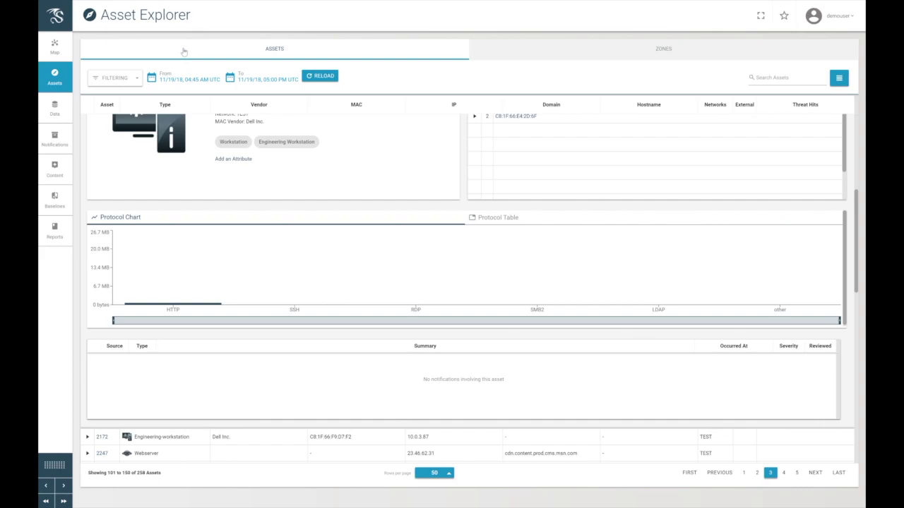
pyautogui.click(54, 48)
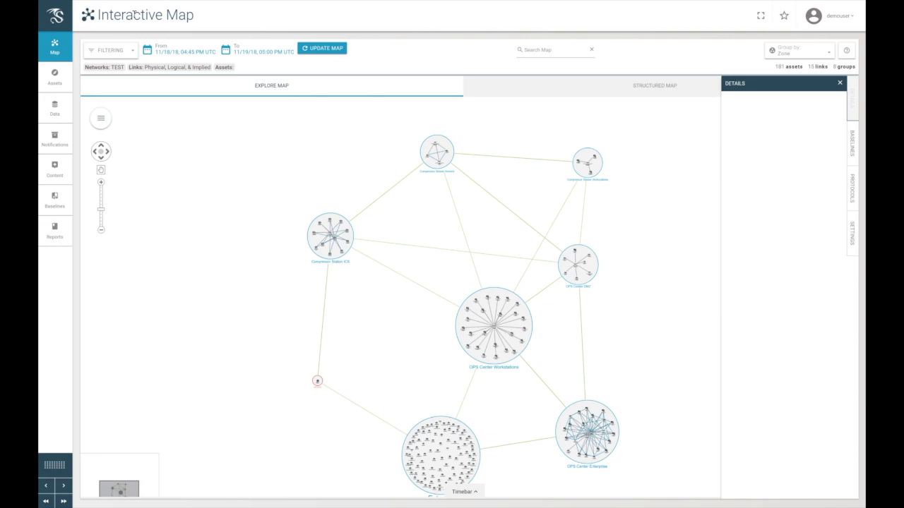
# Save & Reload the map with the current network, time range and link filters
pyautogui.click(130, 54)
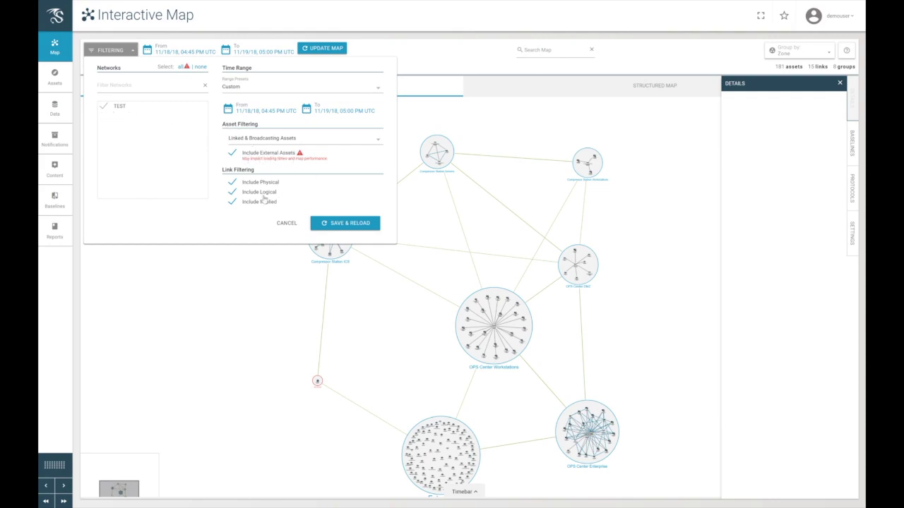
pyautogui.click(341, 223)
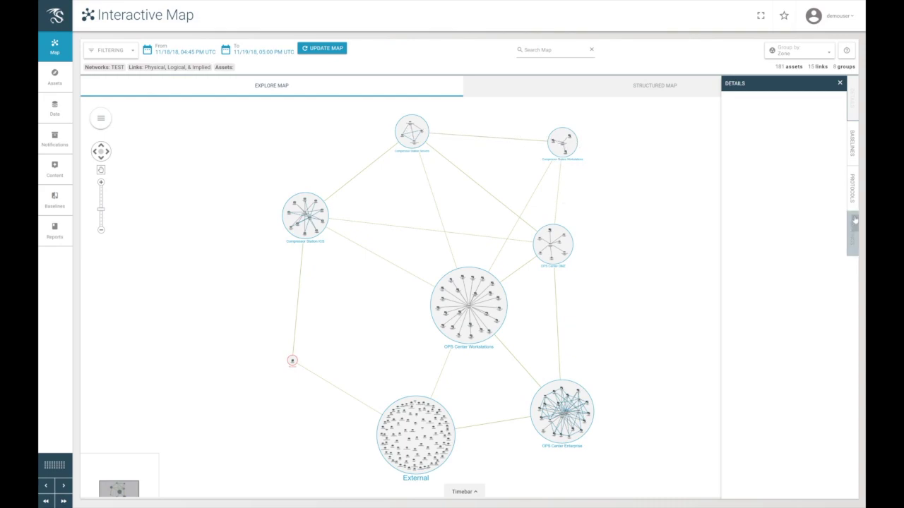
# Filter map links to RDP and SSH, then clear the protocol filter and show the Baselines options
pyautogui.click(853, 185)
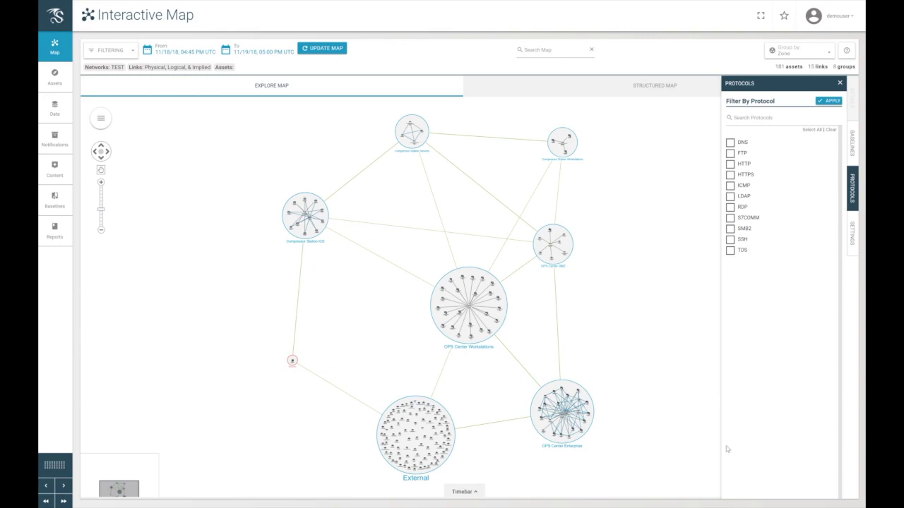
pyautogui.click(730, 206)
pyautogui.click(730, 239)
pyautogui.click(828, 101)
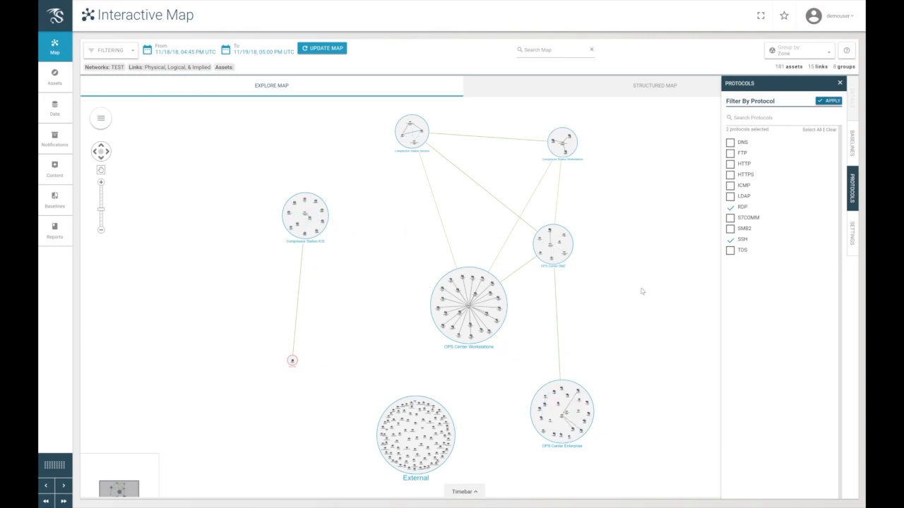
pyautogui.click(829, 130)
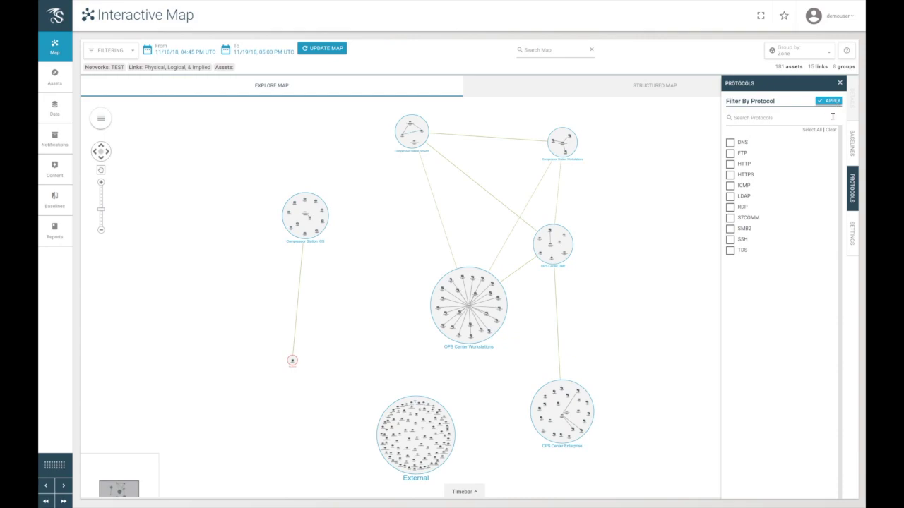
pyautogui.click(849, 141)
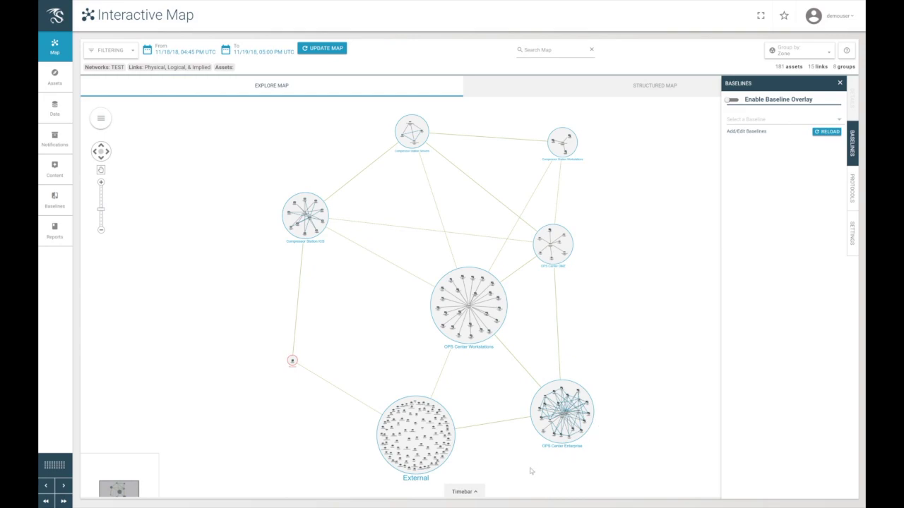
# Toggle the Timebar on and off, open map Settings, and select the OPS Center DMZ zone
pyautogui.click(476, 494)
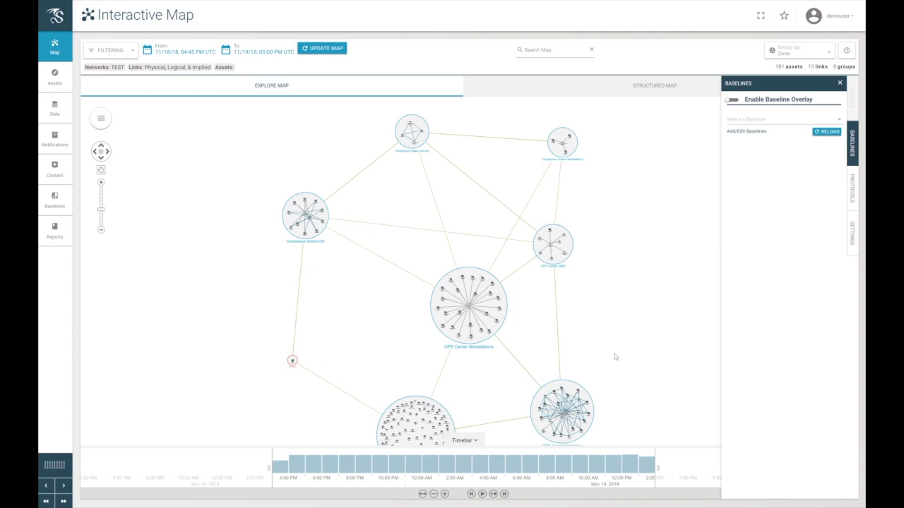
pyautogui.click(477, 441)
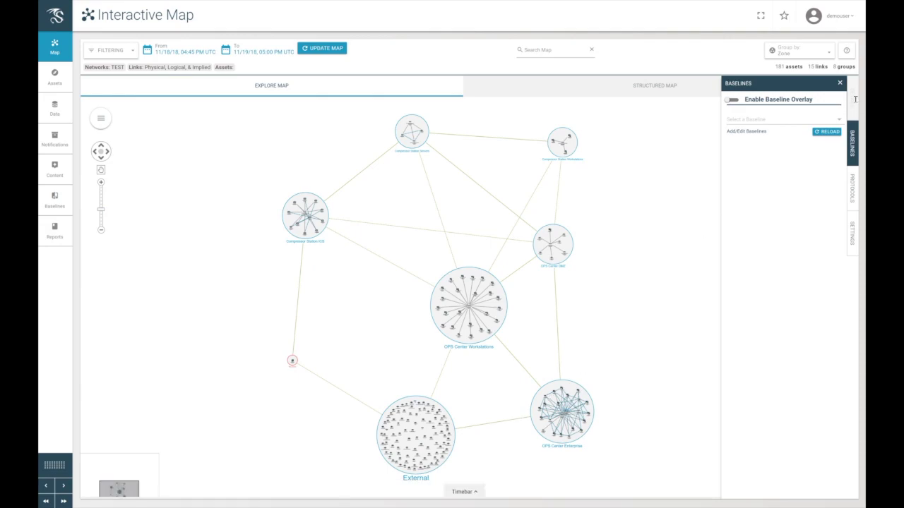
pyautogui.click(852, 224)
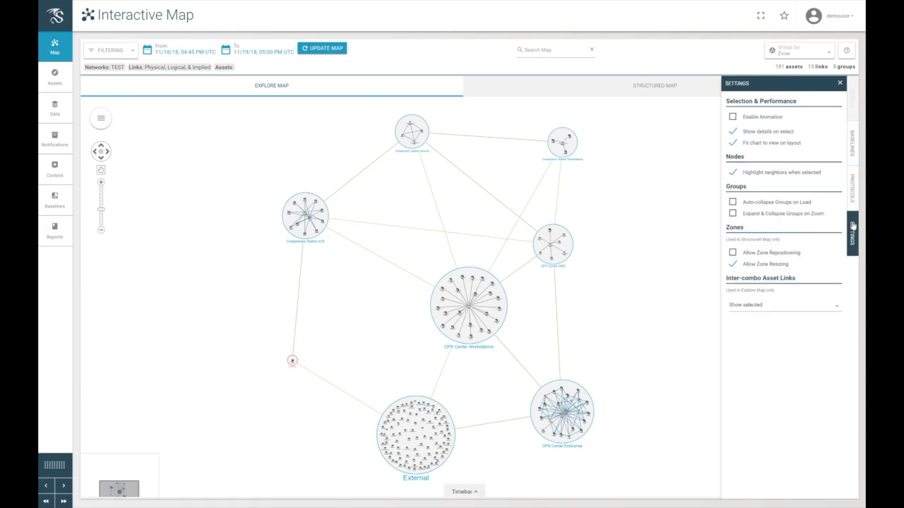
pyautogui.click(572, 240)
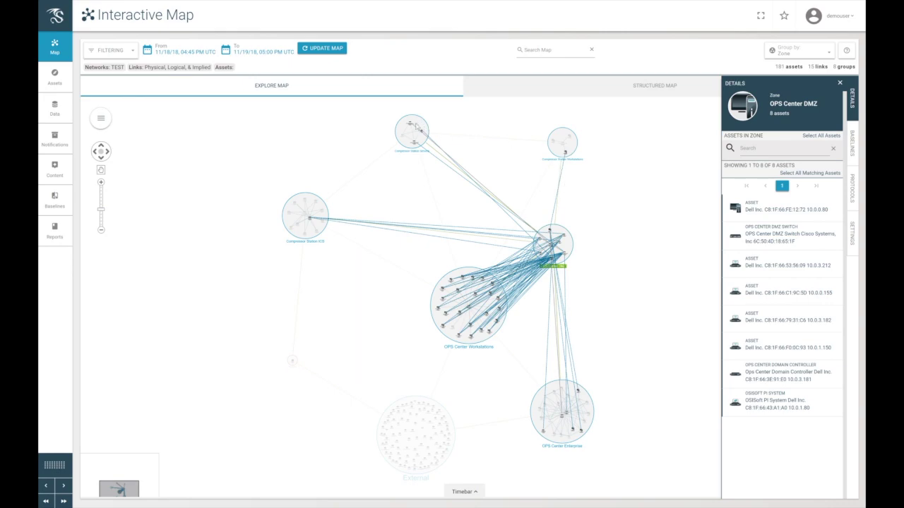
# Review the Compressor Station 1 Server Switch's attributes and communications, then close the details panels
pyautogui.click(416, 126)
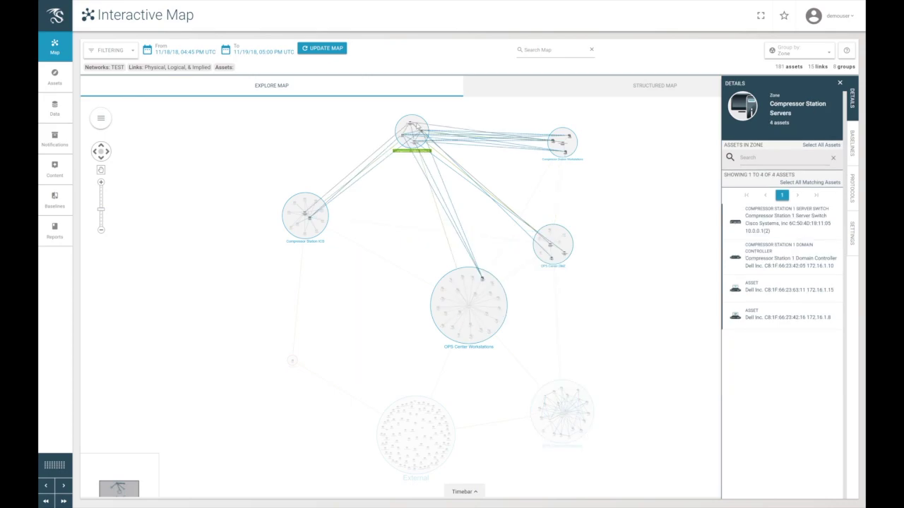
pyautogui.click(760, 221)
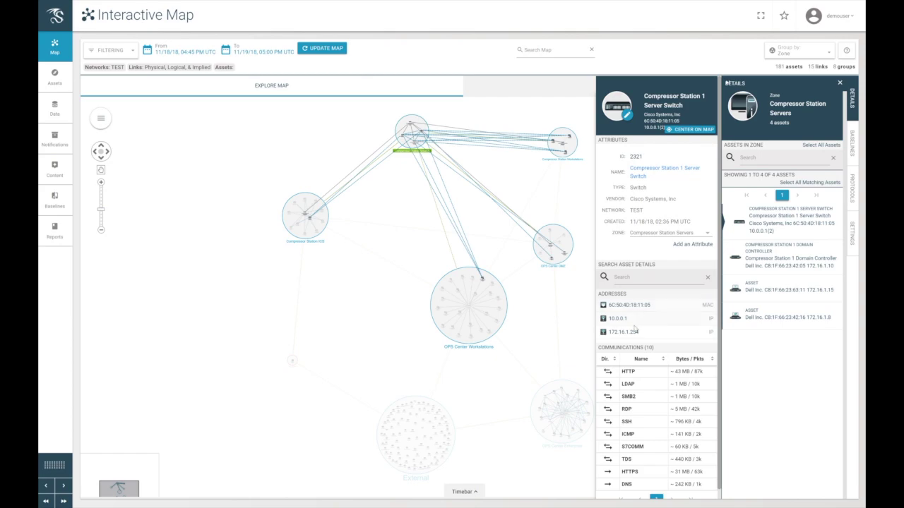
pyautogui.scroll(-1, 663, 424)
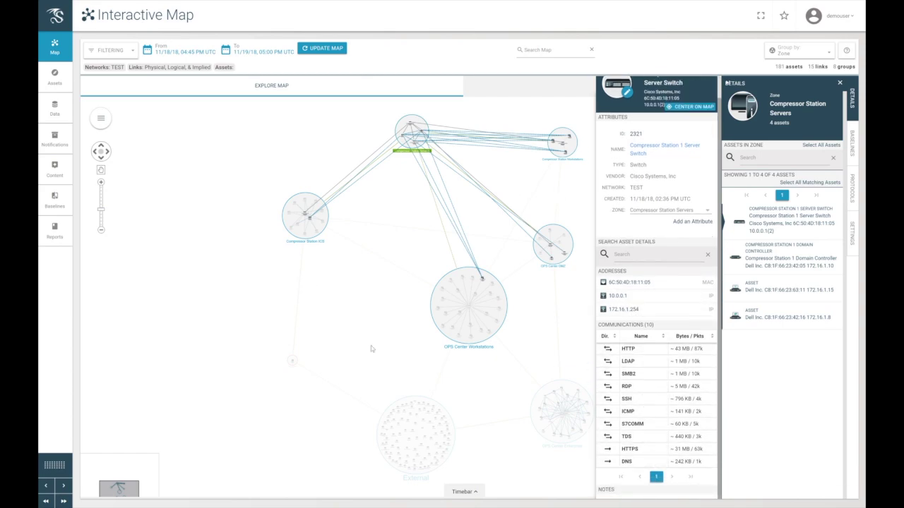
pyautogui.click(839, 83)
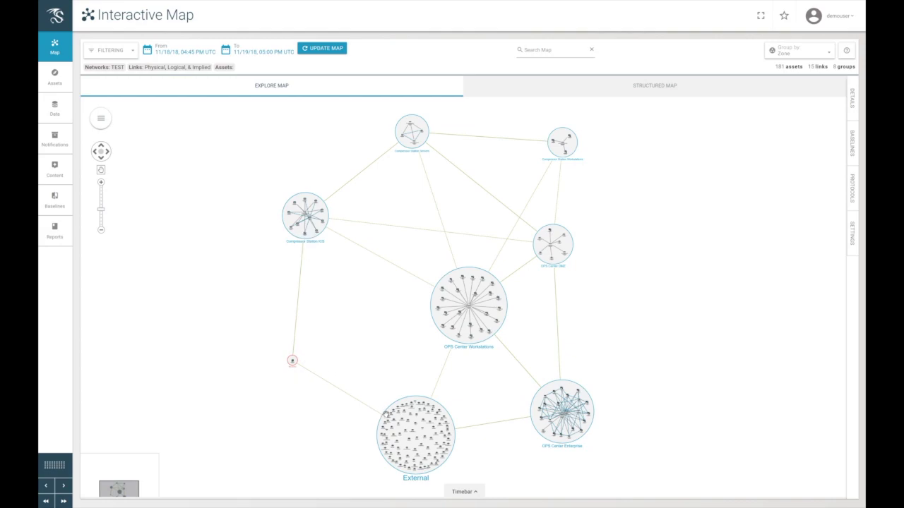
# Select the link from External to the unzoned laptop node, then inspect the small red node's asset
pyautogui.click(339, 390)
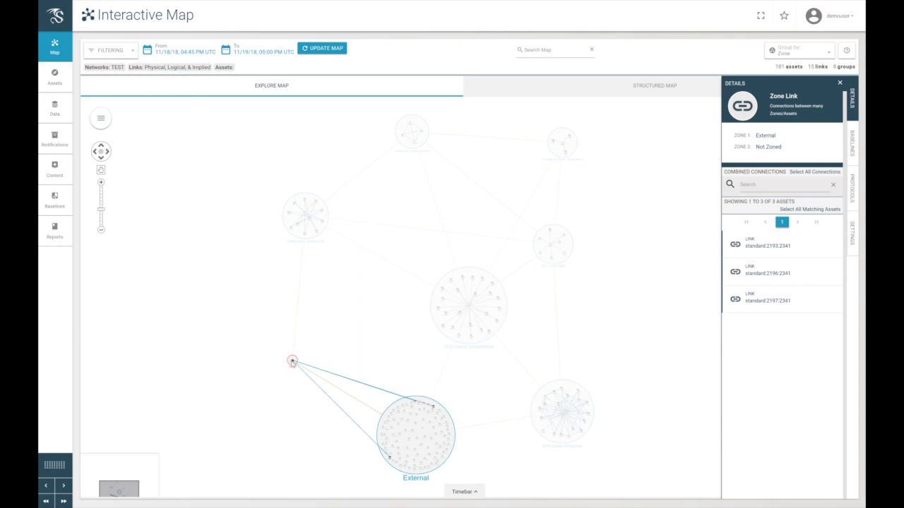
pyautogui.click(292, 362)
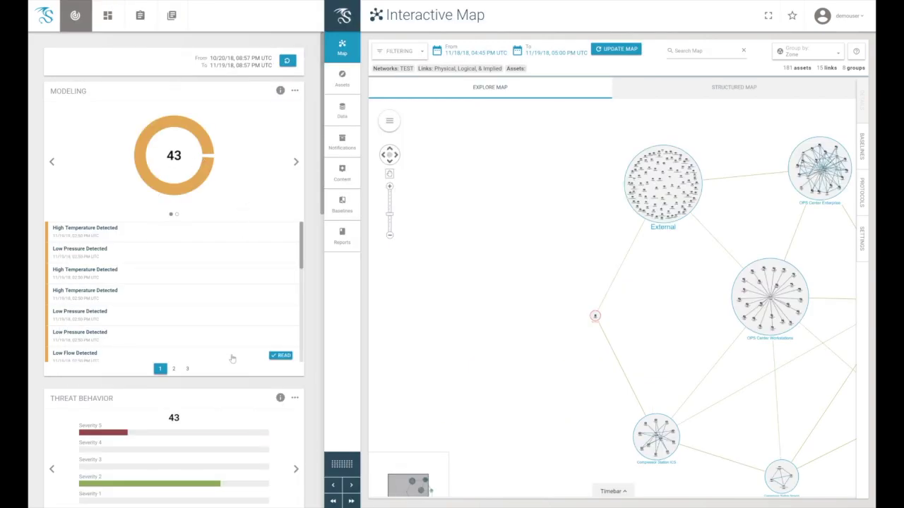
# Expand detections to full screen, view the asset and health Dashboard, then return to Detections
pyautogui.click(351, 501)
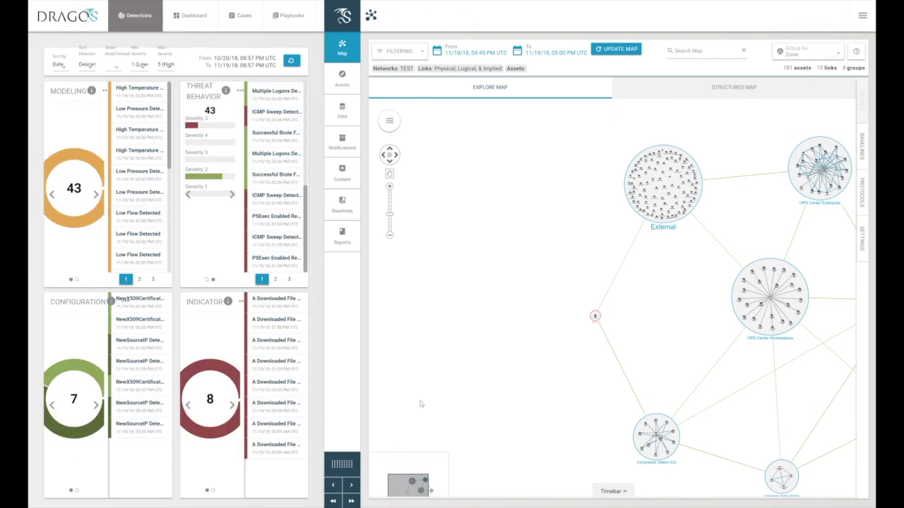
pyautogui.click(194, 16)
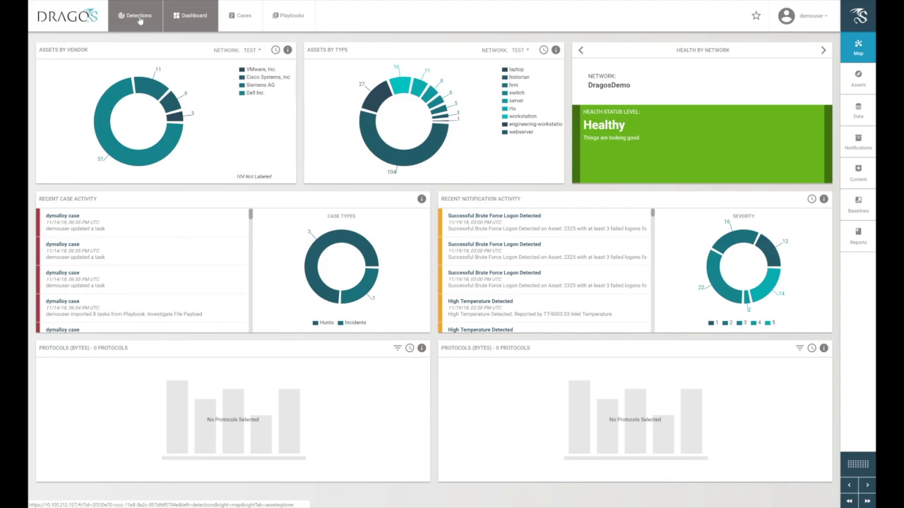
pyautogui.click(139, 21)
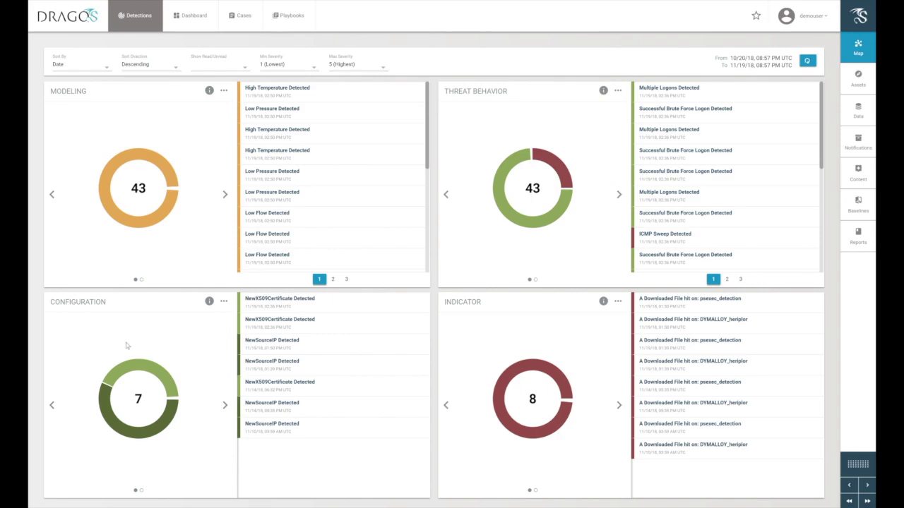
# Check detection entries' READ options and scroll Threat Behavior, then bring up Content Manager's 73 detections
pyautogui.moveTo(316, 345)
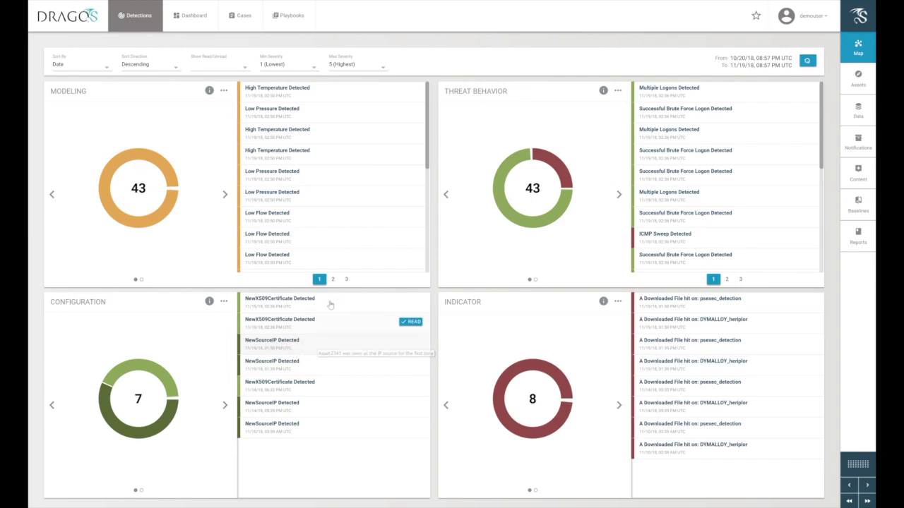
pyautogui.moveTo(330, 306)
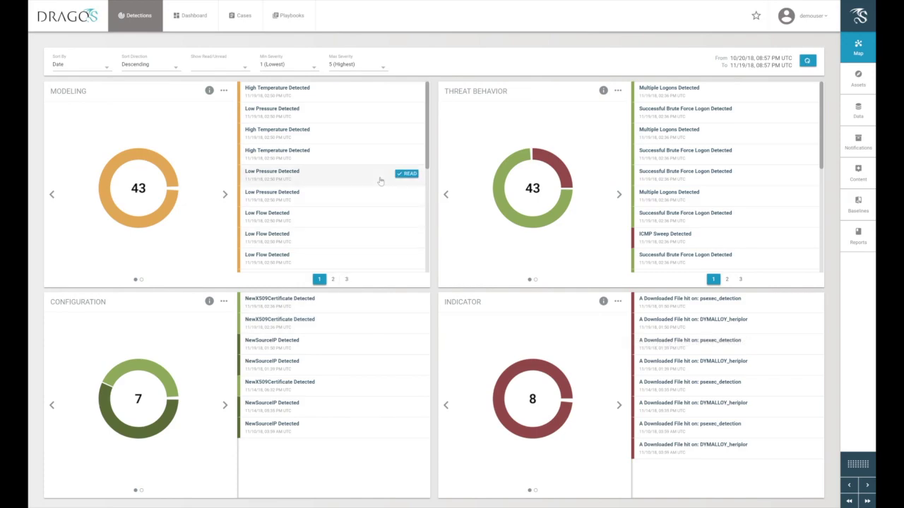
pyautogui.moveTo(380, 182)
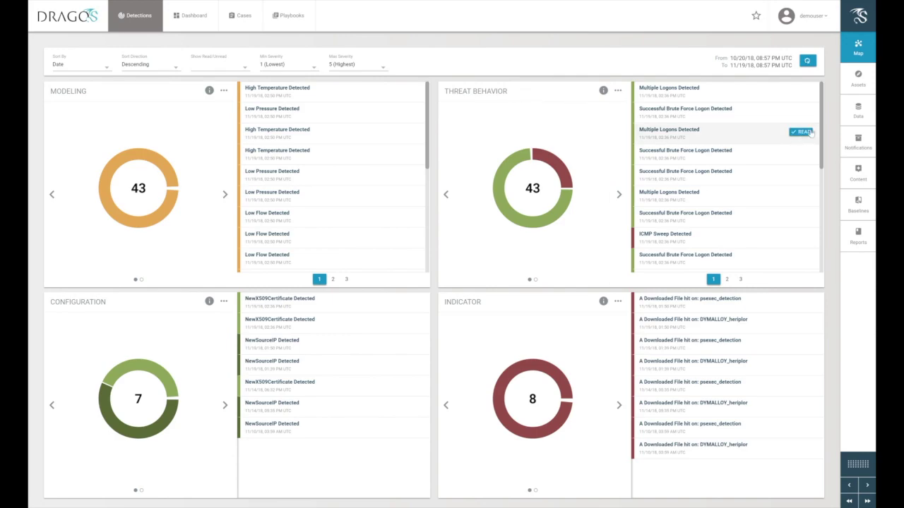
pyautogui.moveTo(821, 142); pyautogui.dragTo(820, 233)
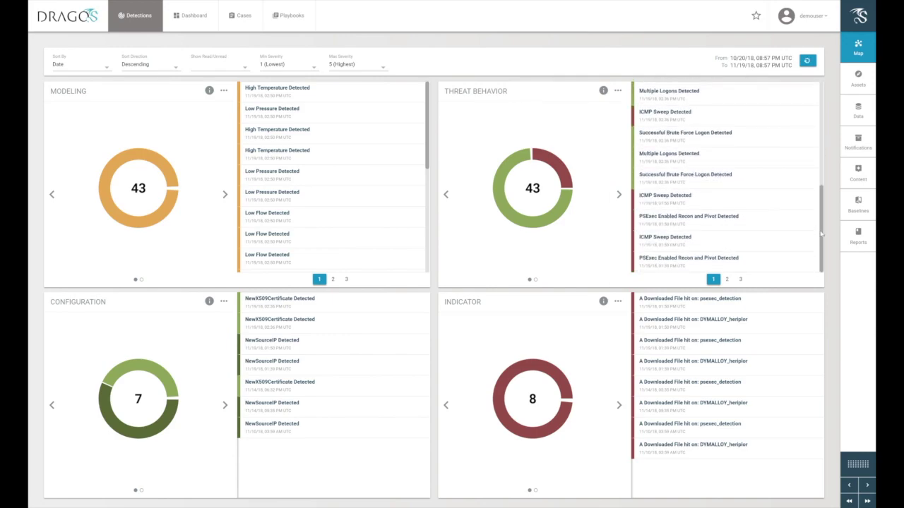
pyautogui.click(858, 173)
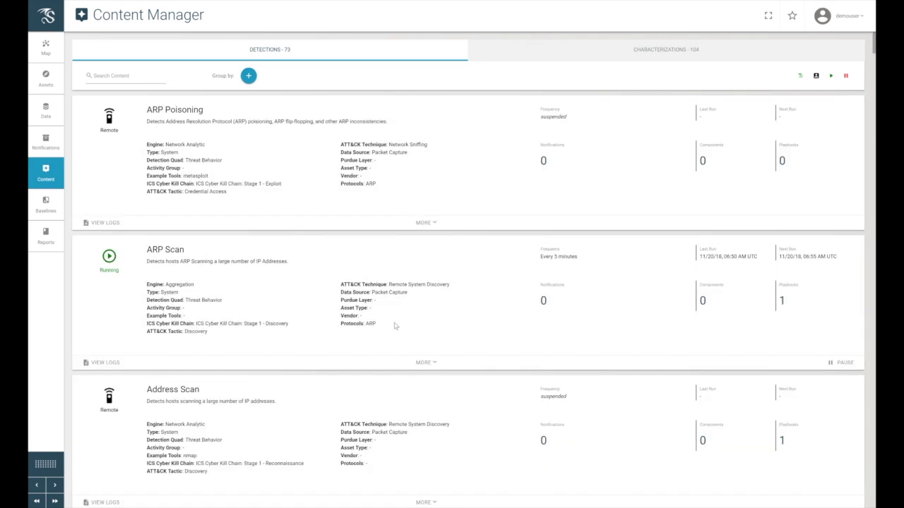
# Scroll the detection analytics to COVELLITE and CRASHOVERRIDE, then switch to the 66 notifications
pyautogui.scroll(-5, 455, 258)
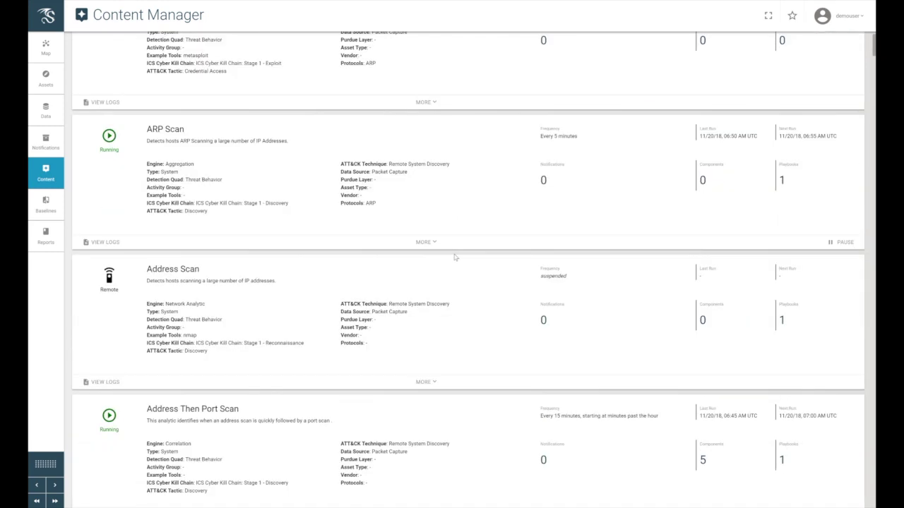
pyautogui.scroll(-5, 455, 257)
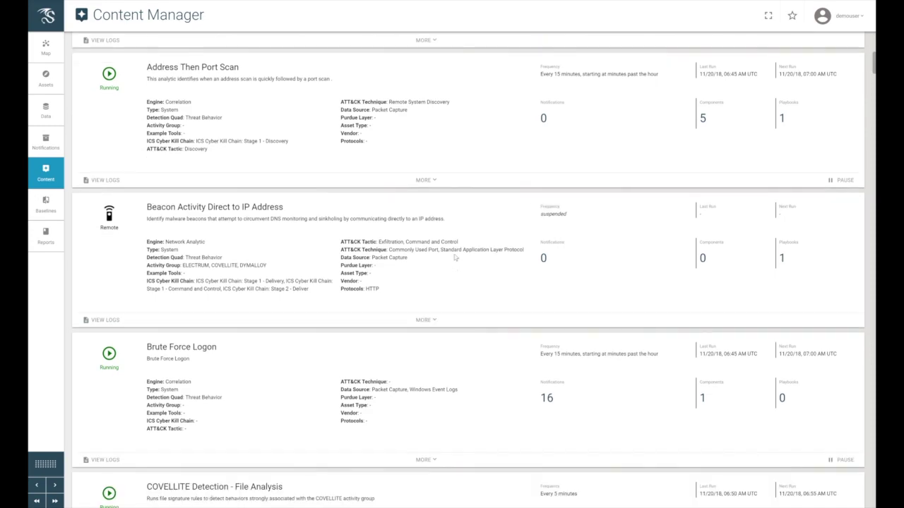
pyautogui.scroll(-2, 455, 258)
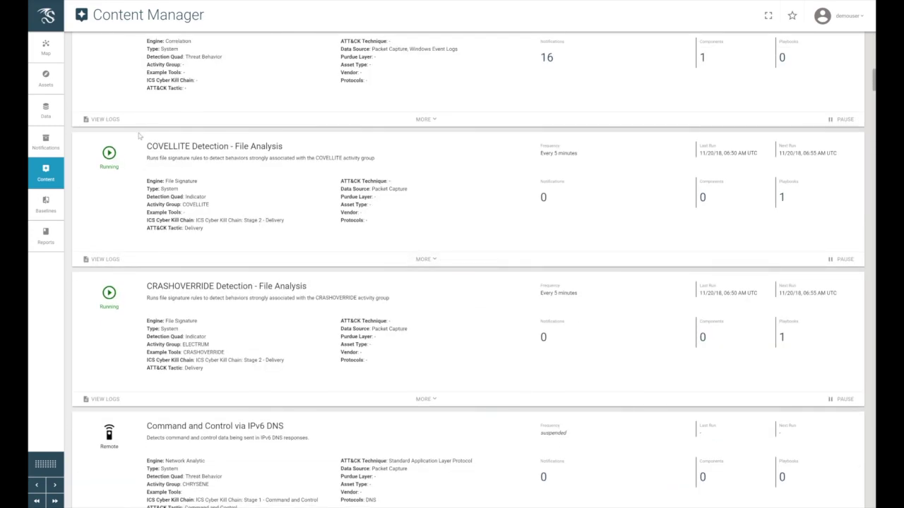
pyautogui.moveTo(146, 145); pyautogui.dragTo(191, 146)
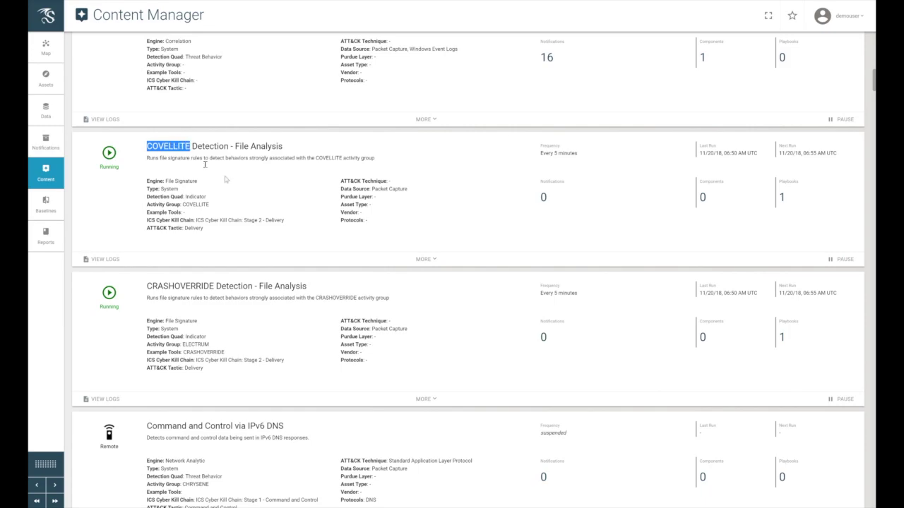
pyautogui.click(311, 206)
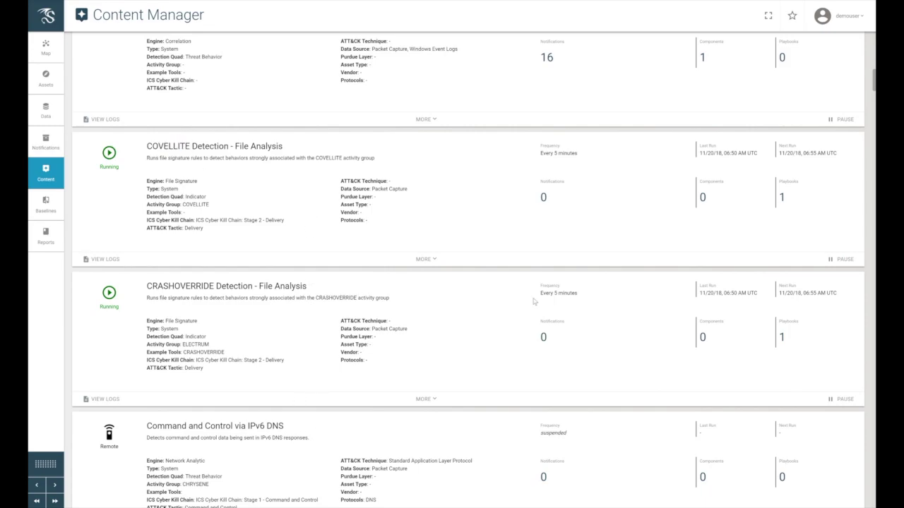
pyautogui.click(42, 142)
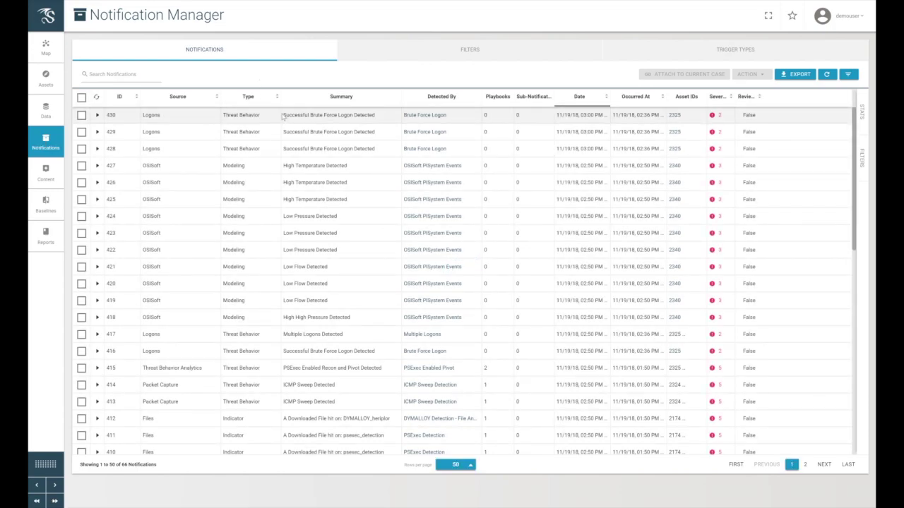
# Scan the notification summaries for 430, High Temperature Detected (427) and ICMP Sweep Detected (403)
pyautogui.moveTo(283, 117); pyautogui.dragTo(379, 119)
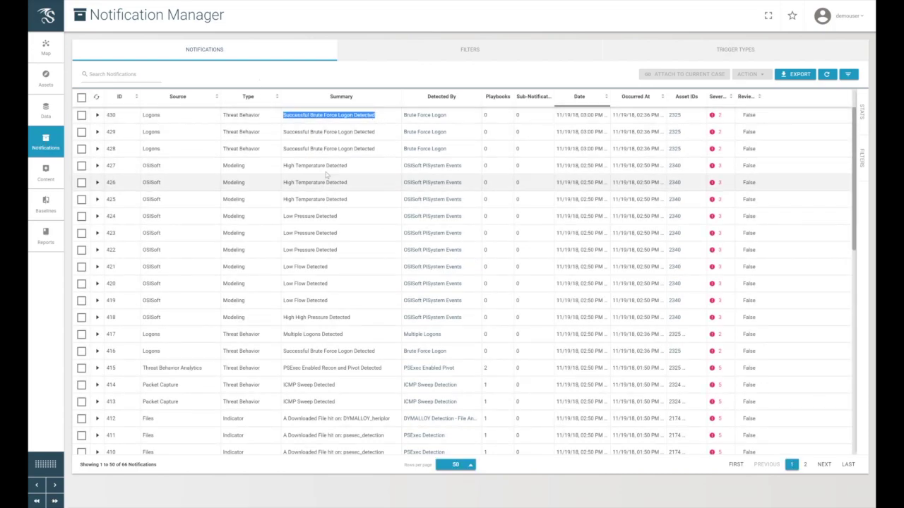
pyautogui.moveTo(352, 168); pyautogui.dragTo(280, 168)
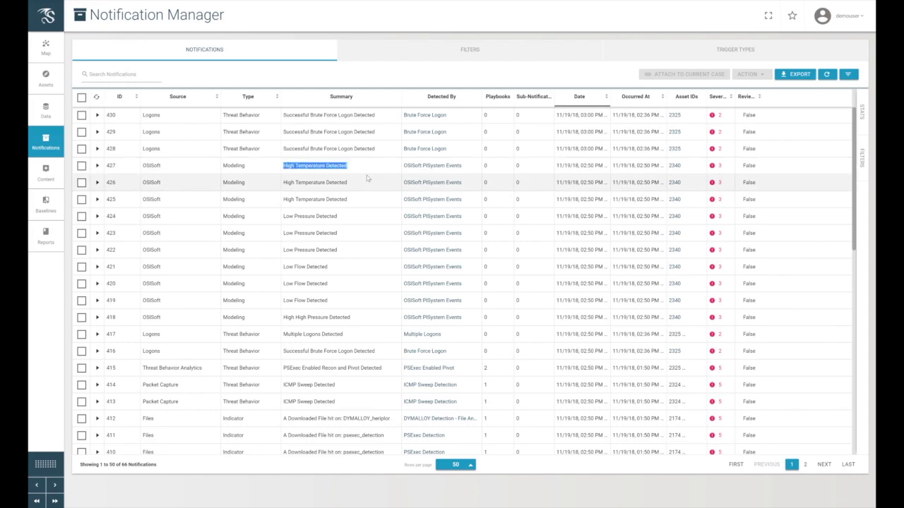
pyautogui.scroll(-5, 363, 244)
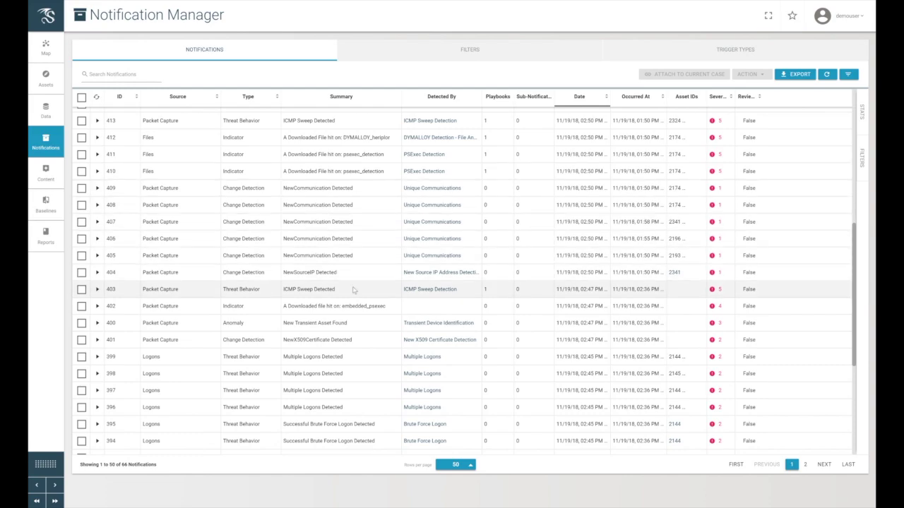
pyautogui.moveTo(337, 290); pyautogui.dragTo(284, 291)
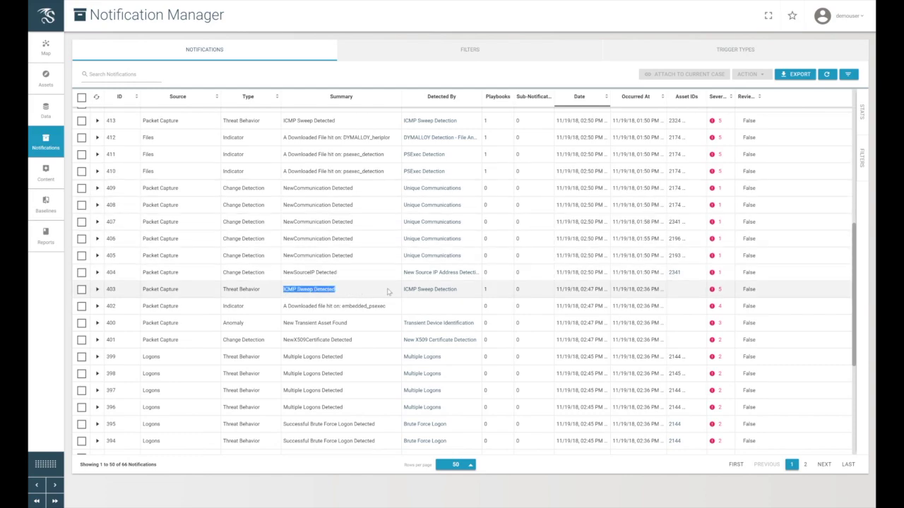
pyautogui.scroll(-4, 388, 292)
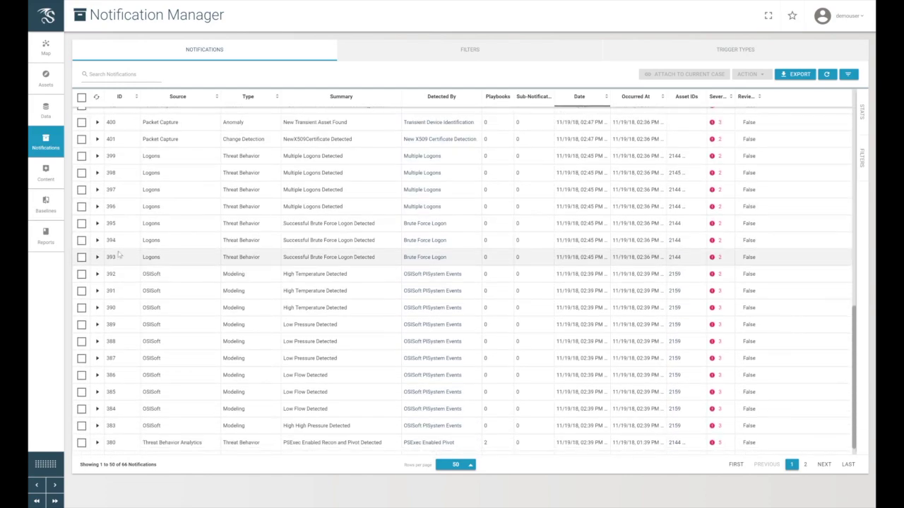
# Expand notification 395 to read its failed logons detail, then go to the Data Explorer
pyautogui.click(97, 224)
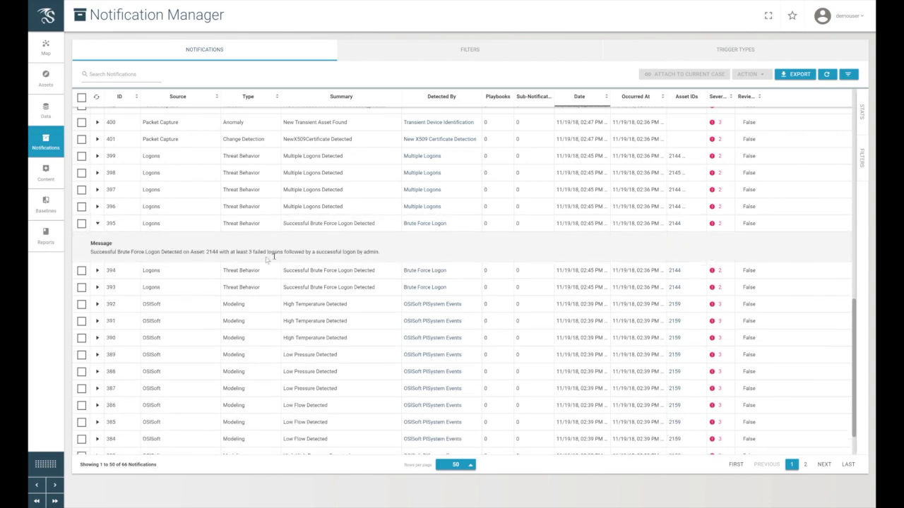
pyautogui.moveTo(212, 251); pyautogui.dragTo(381, 254)
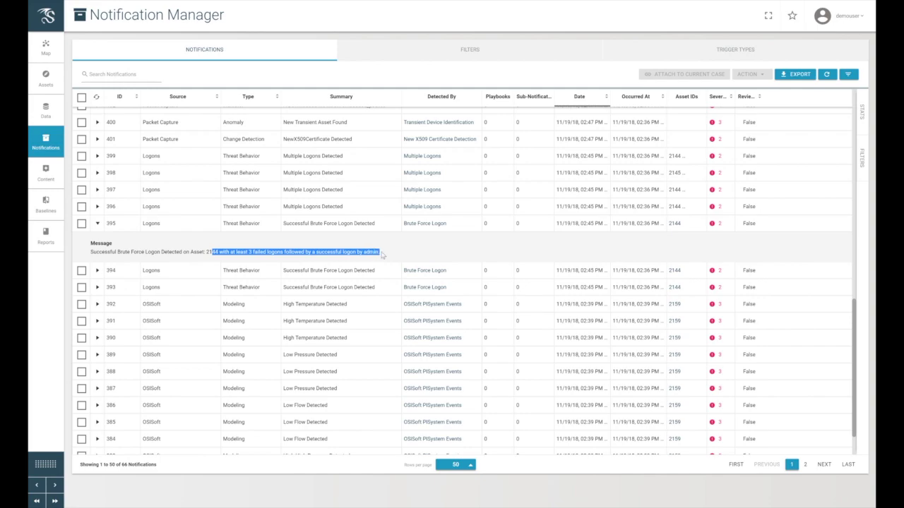
pyautogui.click(381, 256)
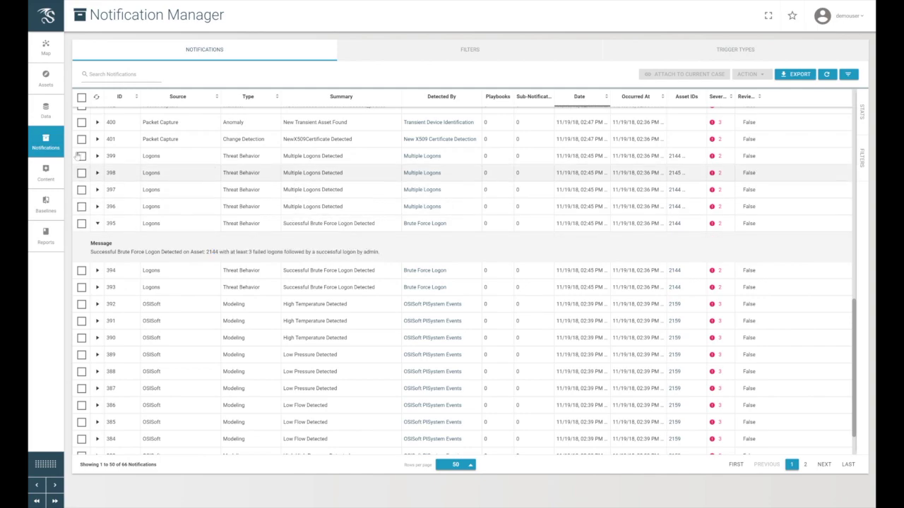
pyautogui.click(45, 111)
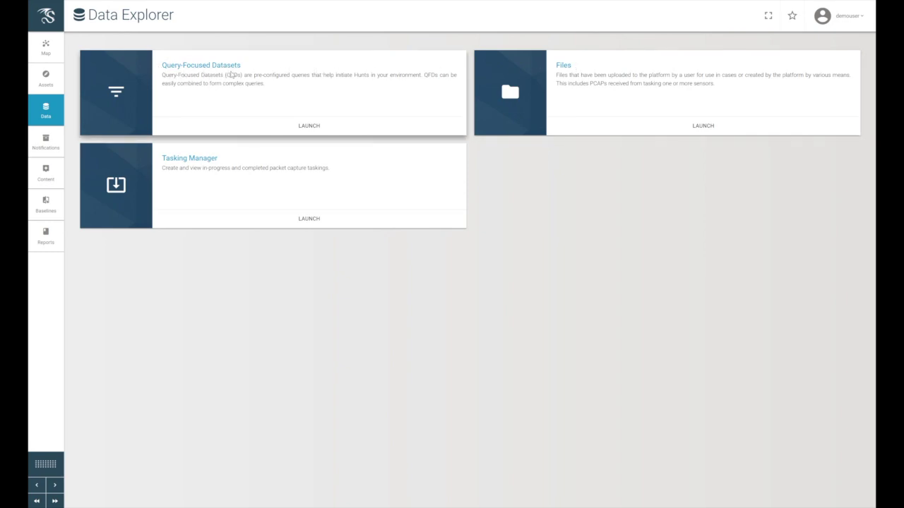
# List the Query-Focused Datasets, look over the Tristation entry, then open Windows Events
pyautogui.click(305, 125)
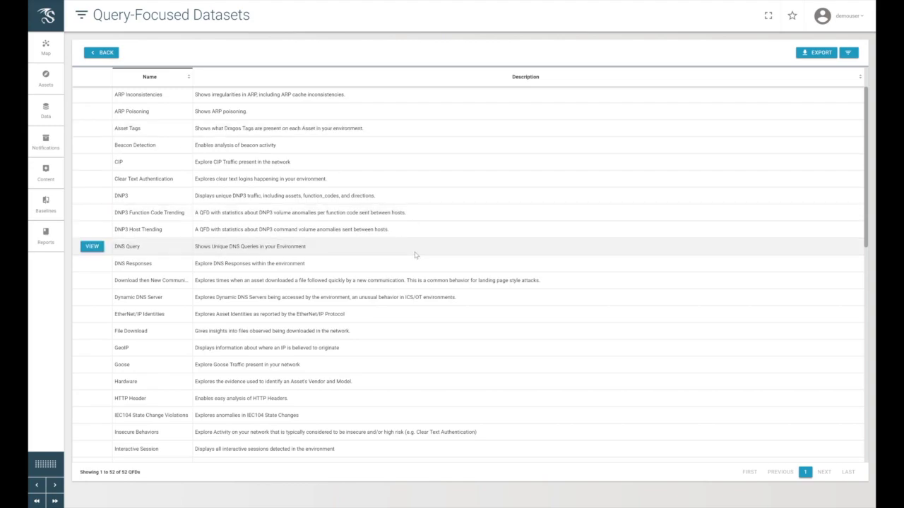
pyautogui.scroll(-6, 415, 256)
pyautogui.scroll(-2, 415, 255)
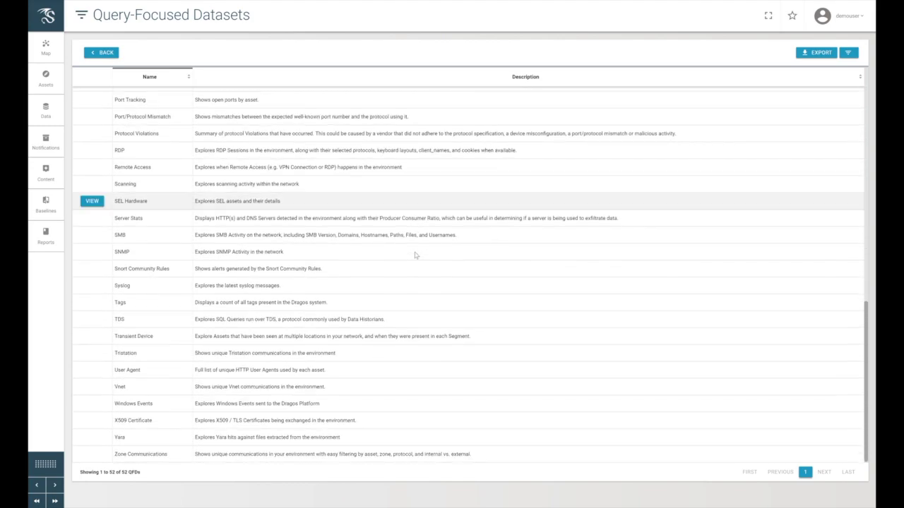
pyautogui.doubleClick(126, 353)
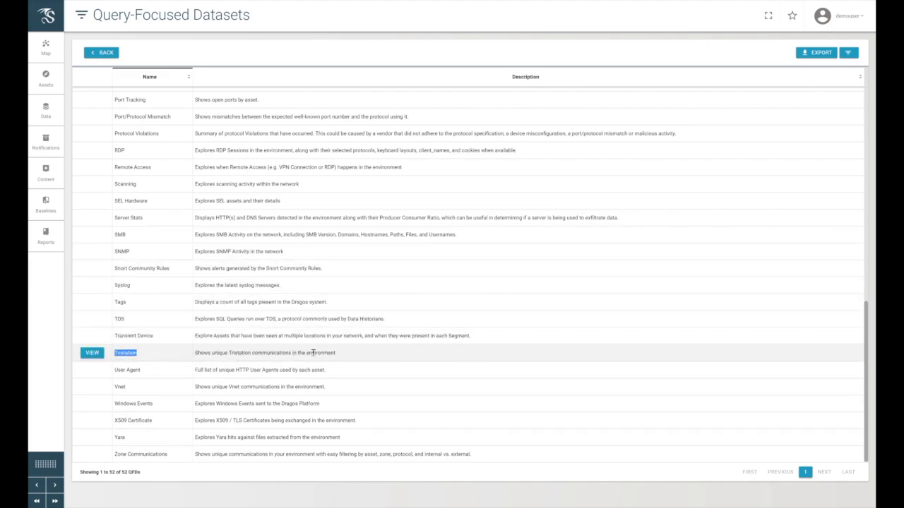
pyautogui.moveTo(338, 353); pyautogui.dragTo(113, 358)
pyautogui.click(163, 355)
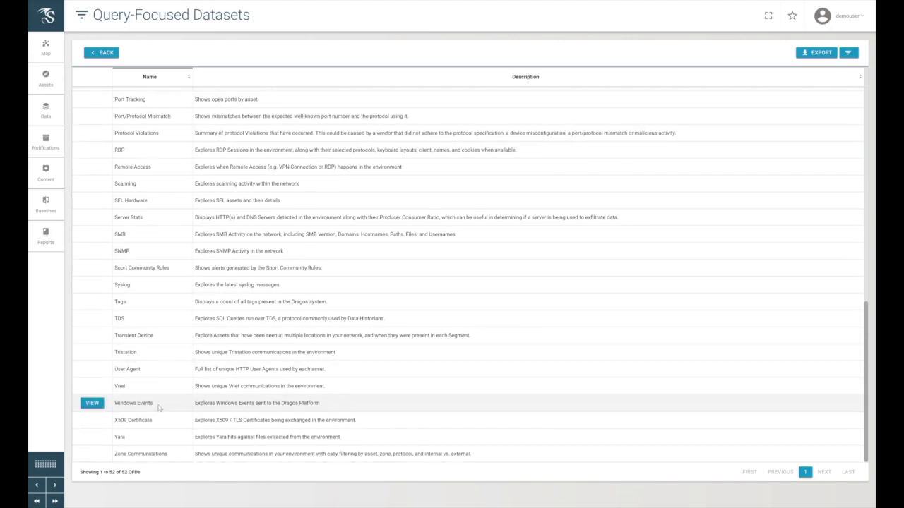
pyautogui.click(90, 407)
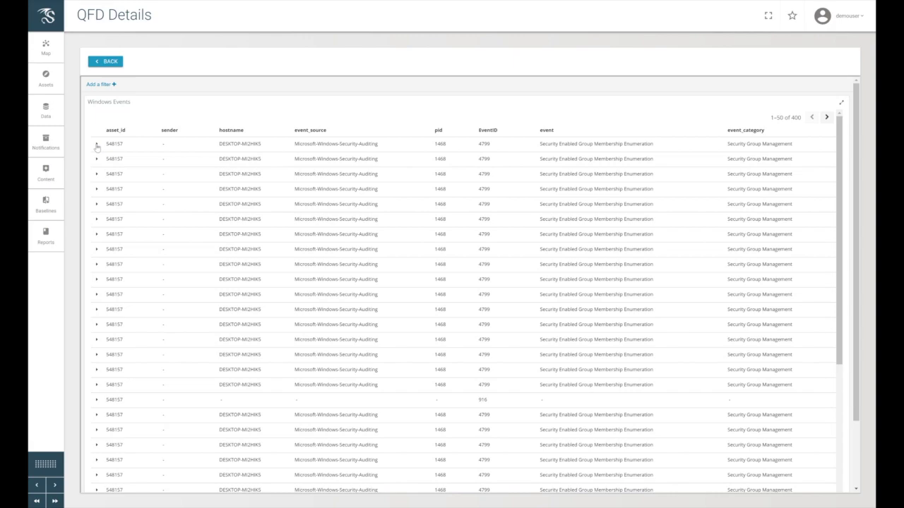
# Expand event 4799 from asset 548157 and scroll to its Backup Operators enumeration by VSSVC.exe
pyautogui.click(97, 145)
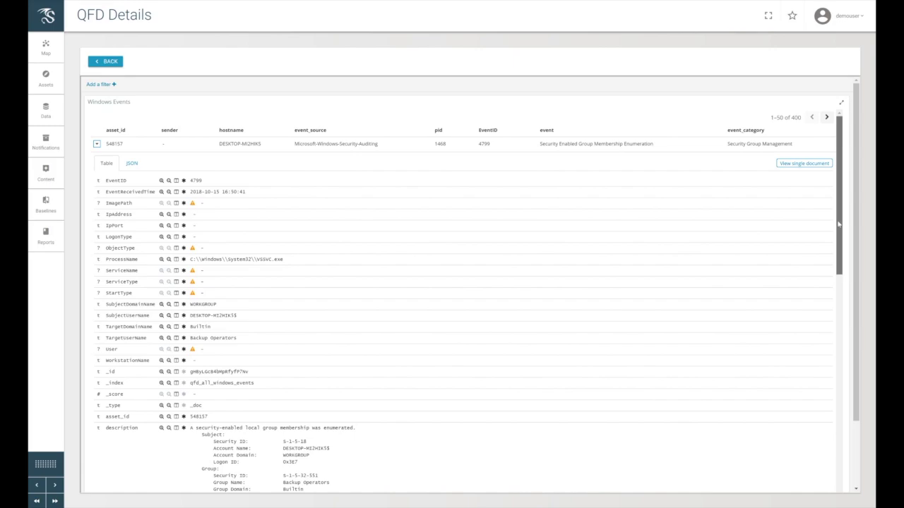
pyautogui.moveTo(839, 224); pyautogui.dragTo(839, 227)
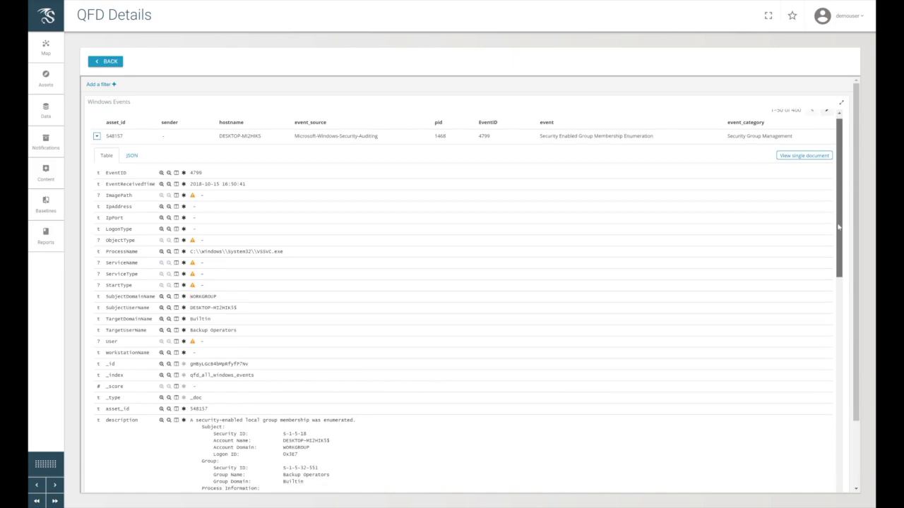
pyautogui.scroll(-1, 839, 227)
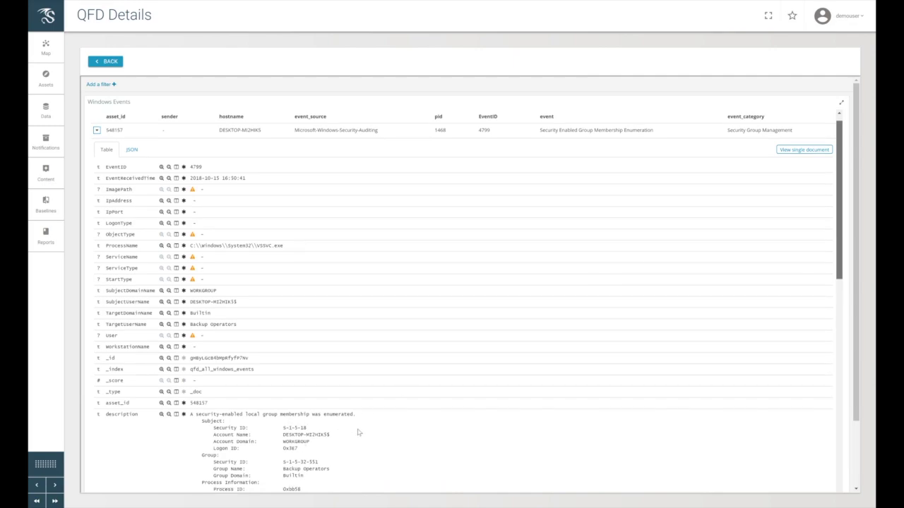
pyautogui.scroll(-3, 358, 432)
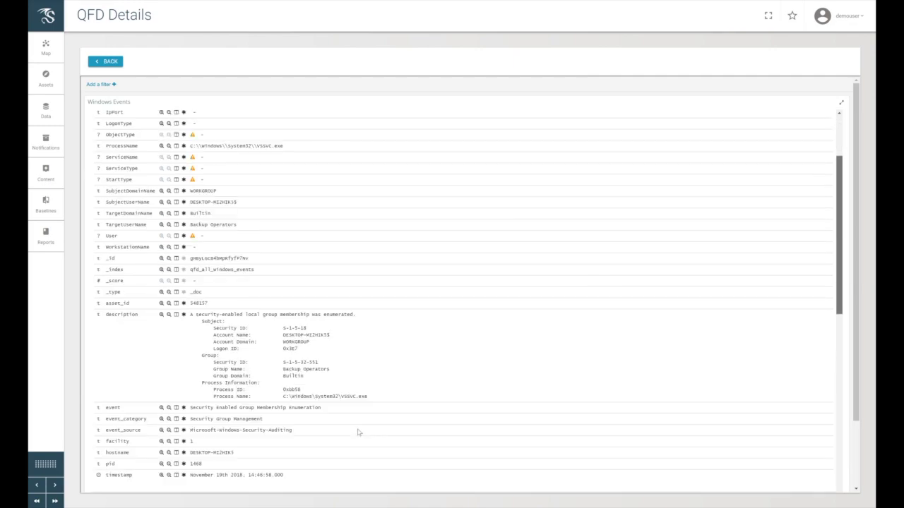
pyautogui.click(55, 502)
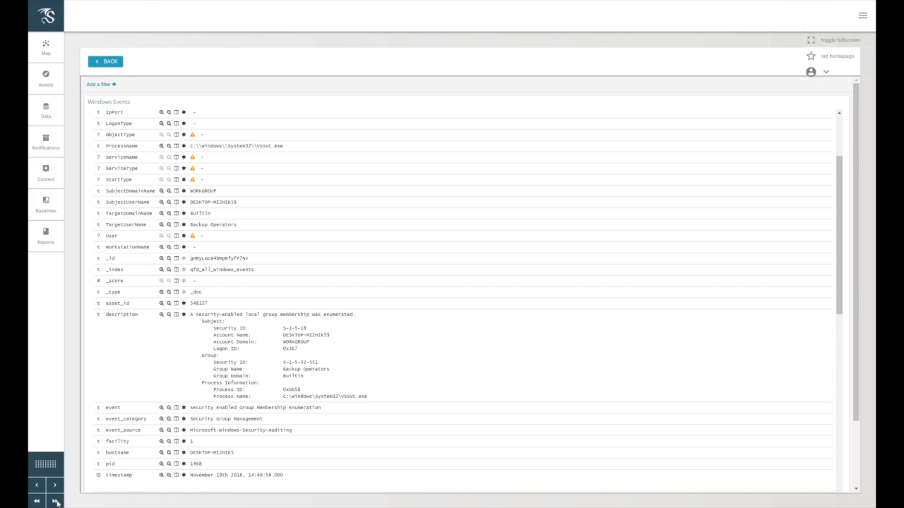
# Open the PSExec Enabled Recon and Pivot Detected detection from the Threat Behavior list
pyautogui.click(56, 502)
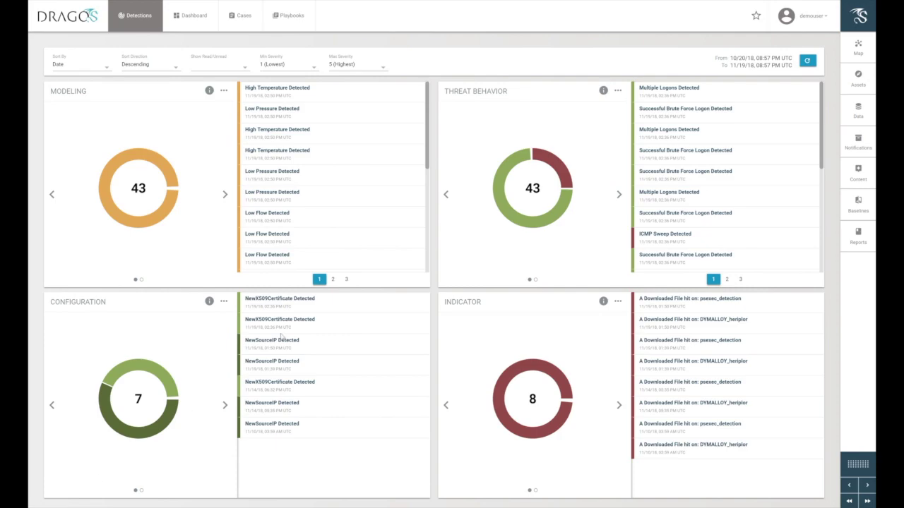
pyautogui.moveTo(821, 147); pyautogui.dragTo(822, 267)
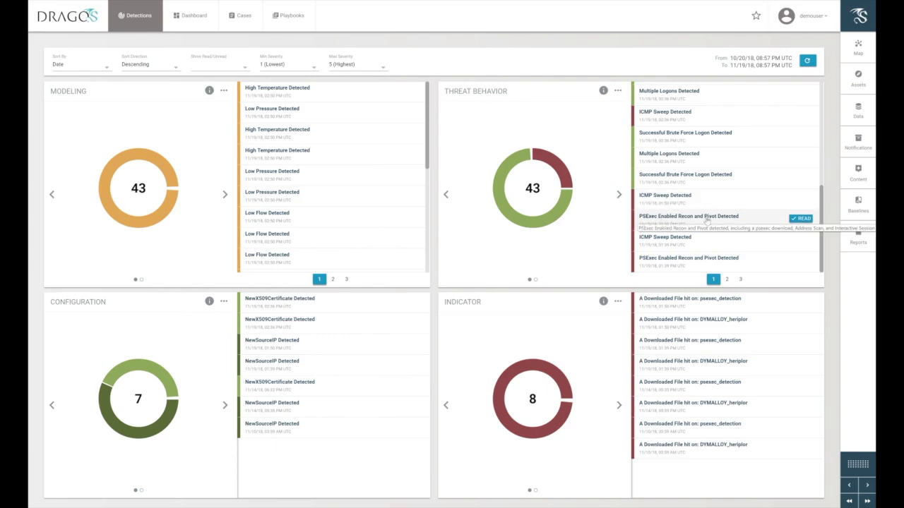
pyautogui.click(711, 221)
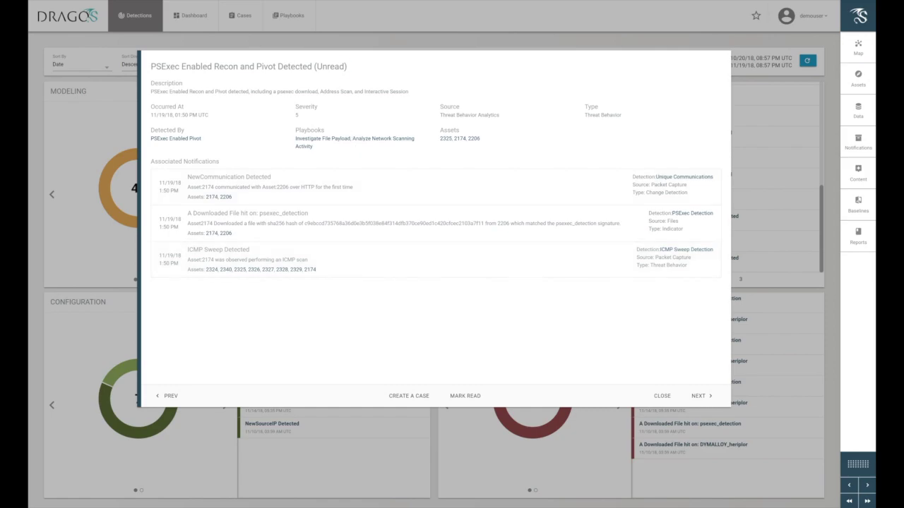
pyautogui.moveTo(355, 71); pyautogui.dragTo(151, 67)
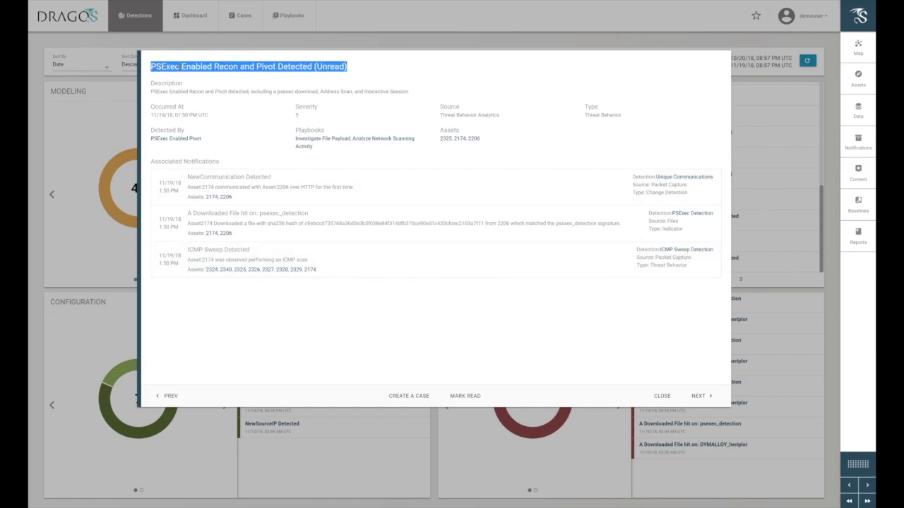
pyautogui.click(180, 67)
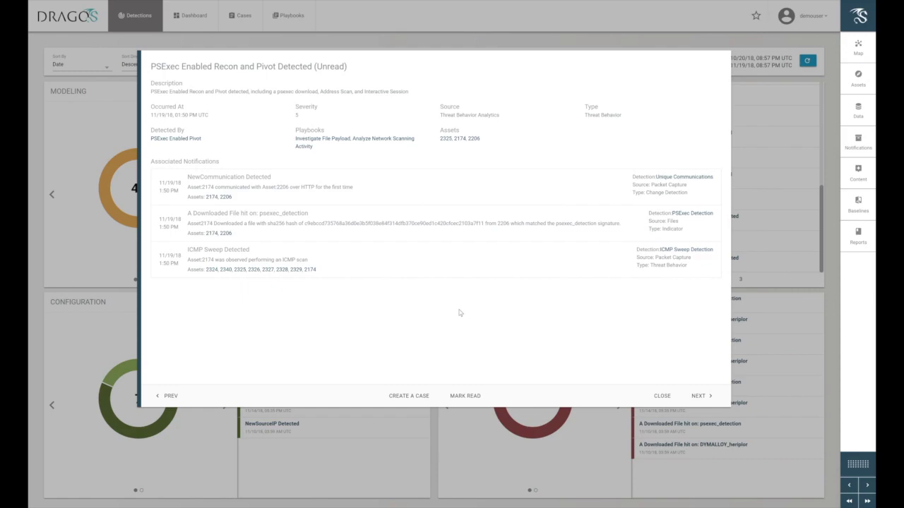
# Review the detection's linked playbooks and severity of 5, then close its details
pyautogui.moveTo(295, 131); pyautogui.dragTo(330, 149)
pyautogui.click(330, 149)
pyautogui.moveTo(305, 117); pyautogui.dragTo(292, 109)
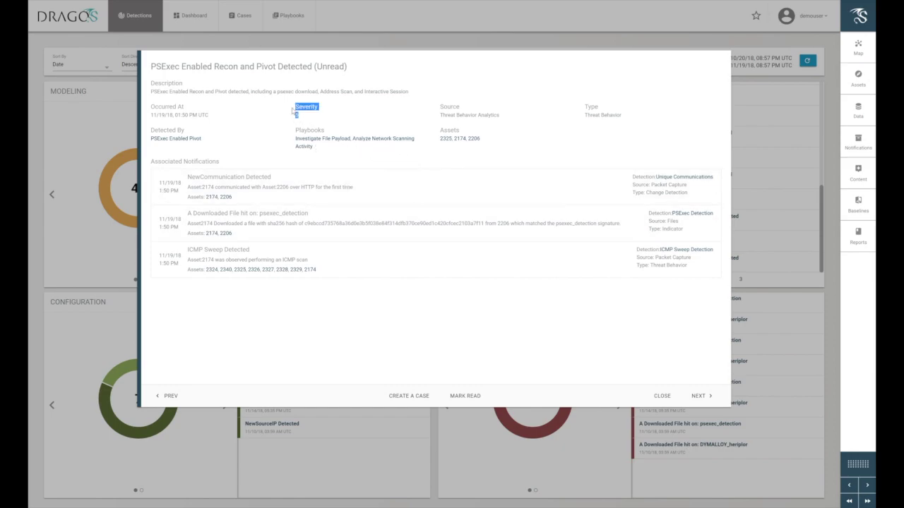
pyautogui.click(432, 166)
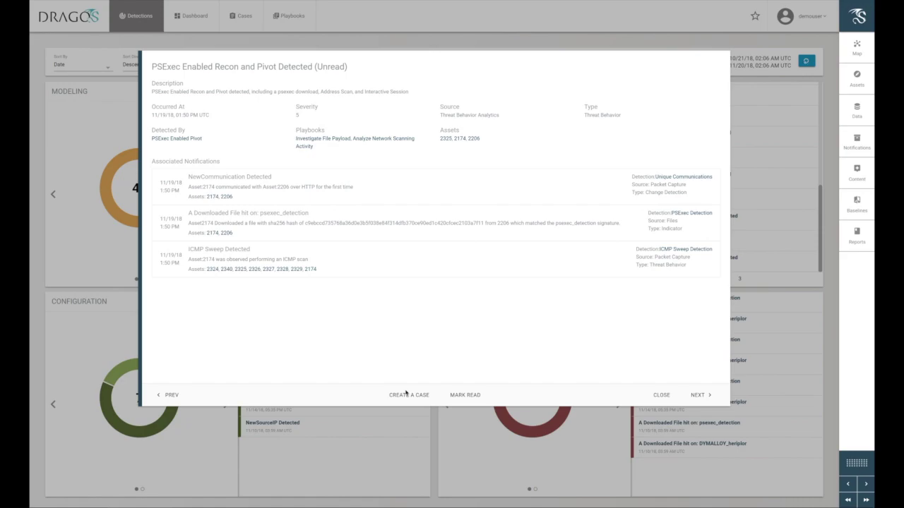
pyautogui.click(661, 396)
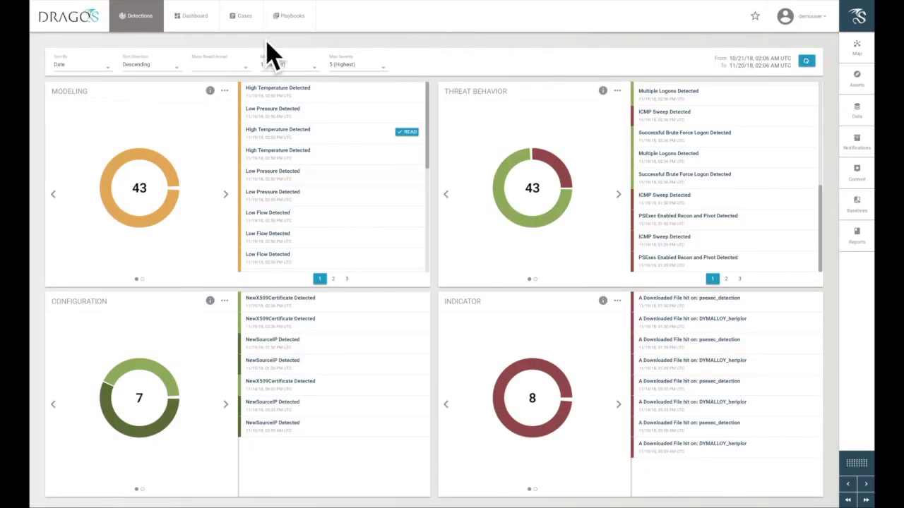
# Open the dymalloy case from the Cases list and scroll through its journal
pyautogui.click(242, 22)
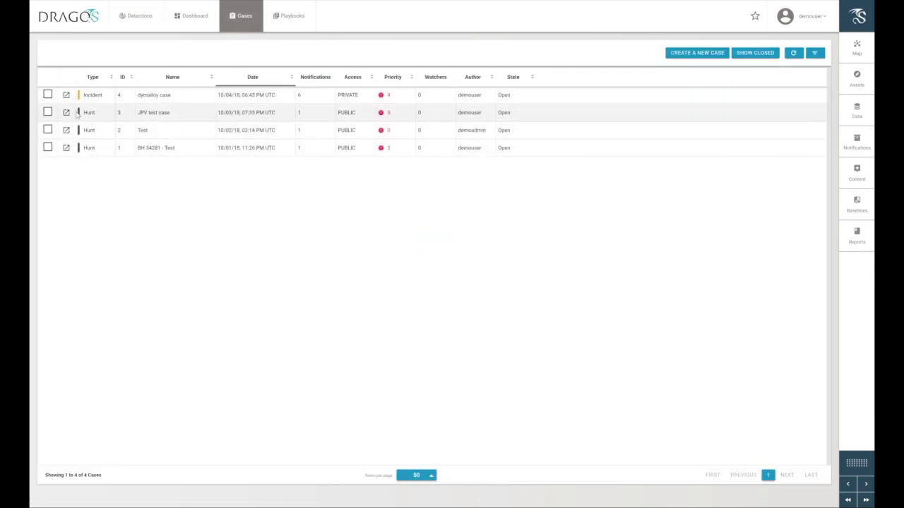
pyautogui.click(66, 96)
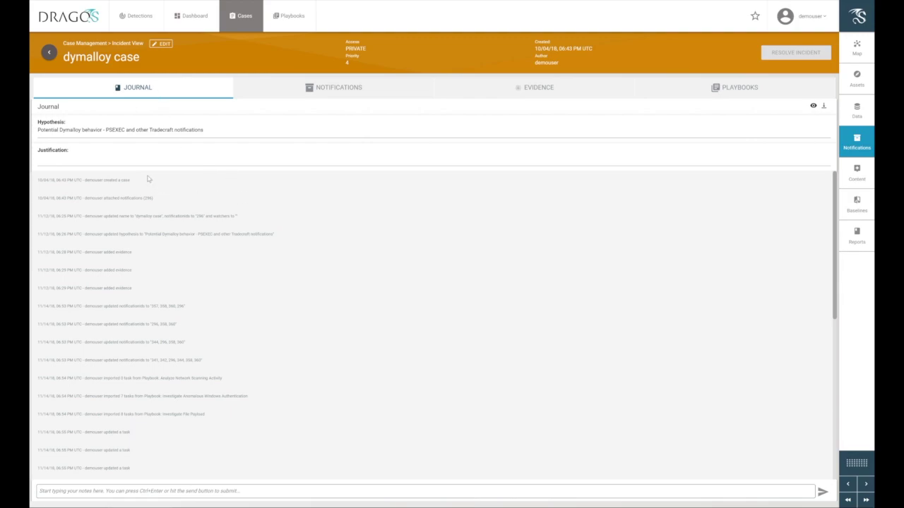
pyautogui.scroll(-1, 388, 284)
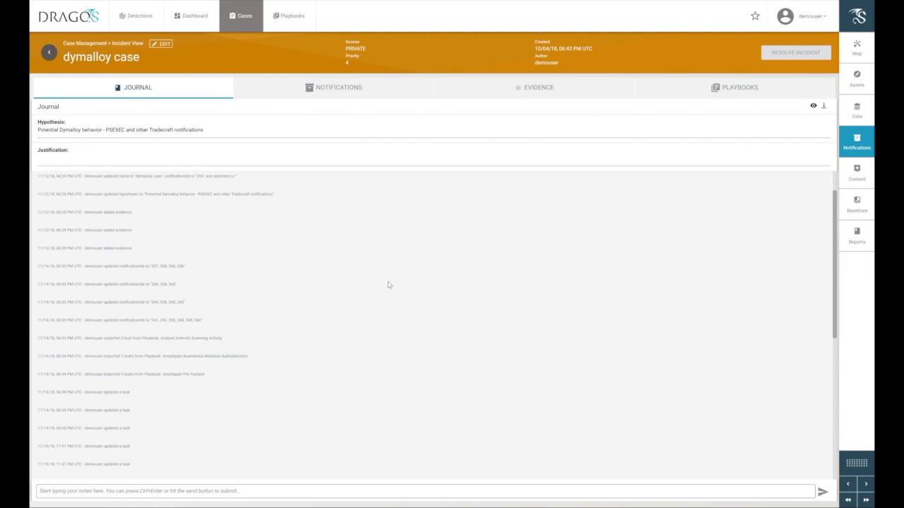
pyautogui.scroll(-5, 379, 290)
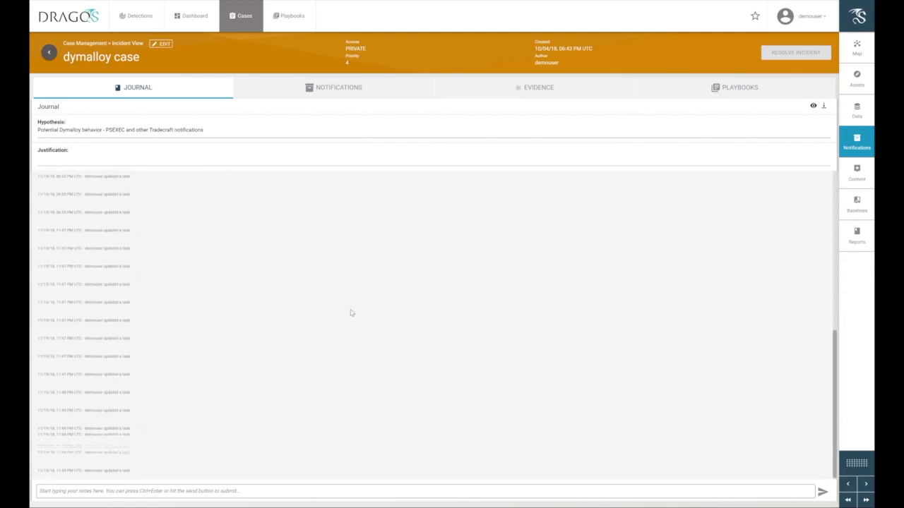
pyautogui.scroll(10, 351, 313)
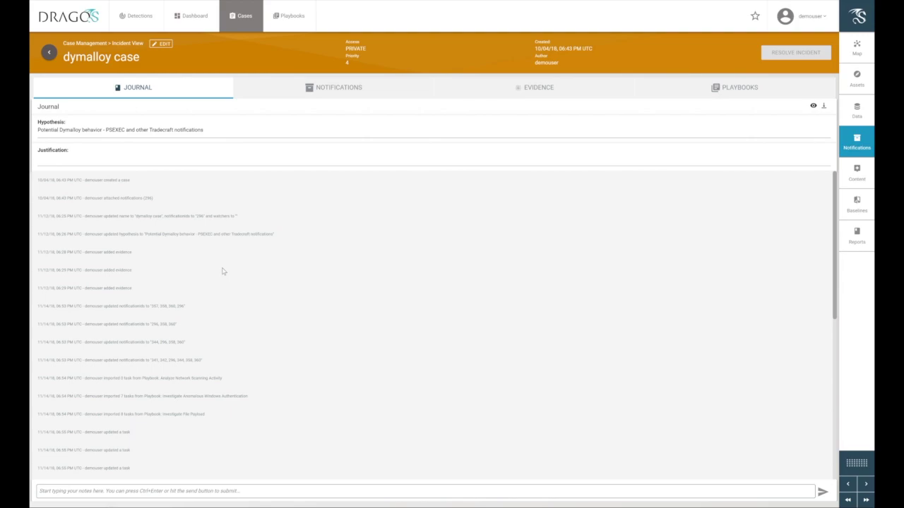
# Examine the case's Justification, Hypothesis, and creation date and author
pyautogui.click(269, 154)
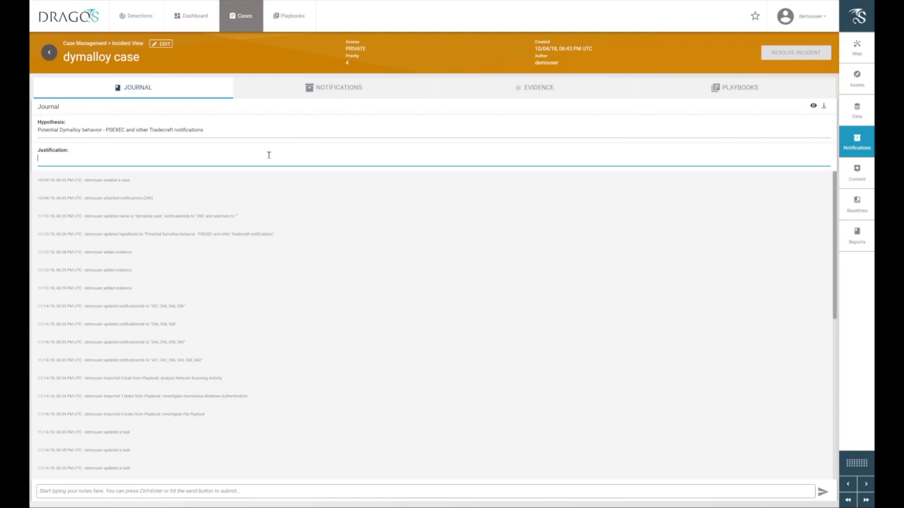
pyautogui.click(268, 131)
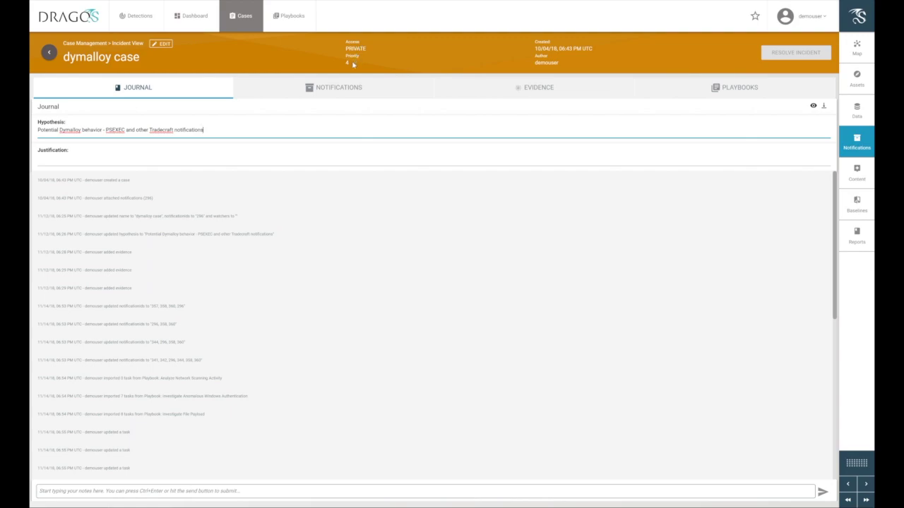
pyautogui.doubleClick(343, 63)
pyautogui.click(508, 60)
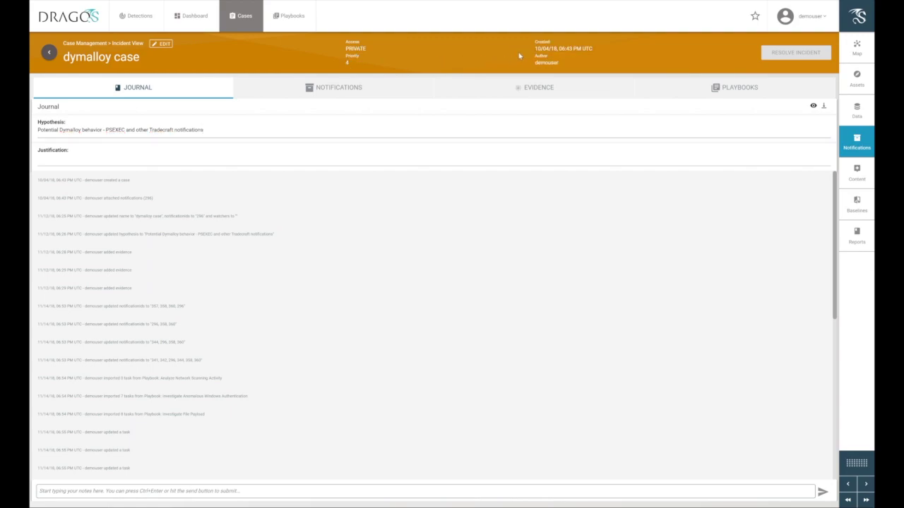
# List the case's six attached notifications, briefly opening and closing the Notification Manager beside them
pyautogui.click(339, 90)
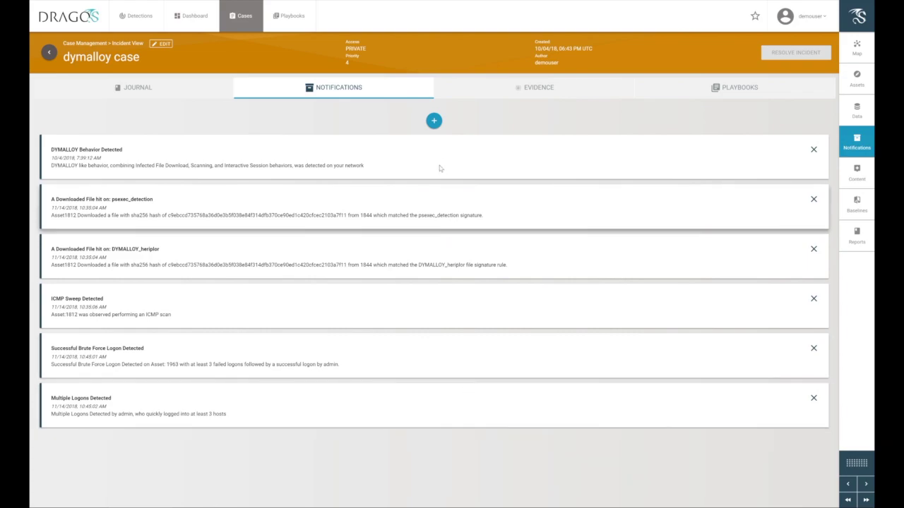
pyautogui.click(434, 121)
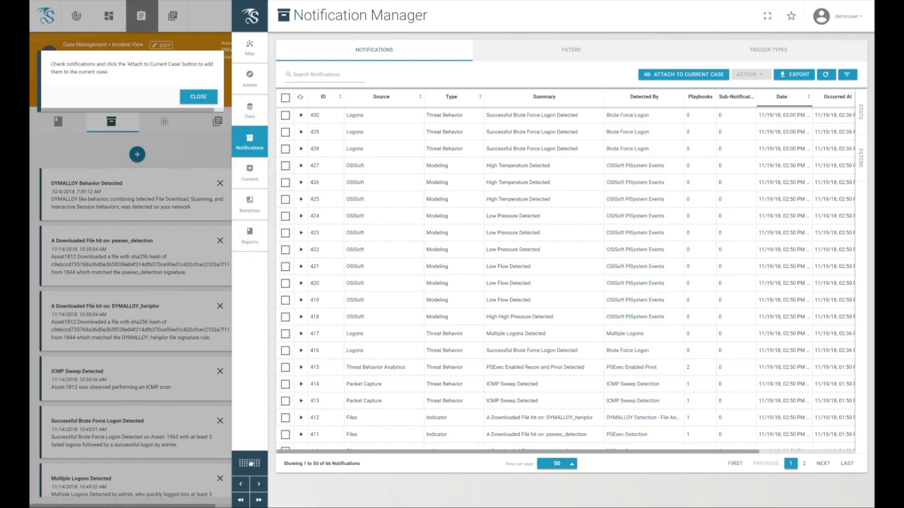
pyautogui.moveTo(251, 464); pyautogui.dragTo(445, 464)
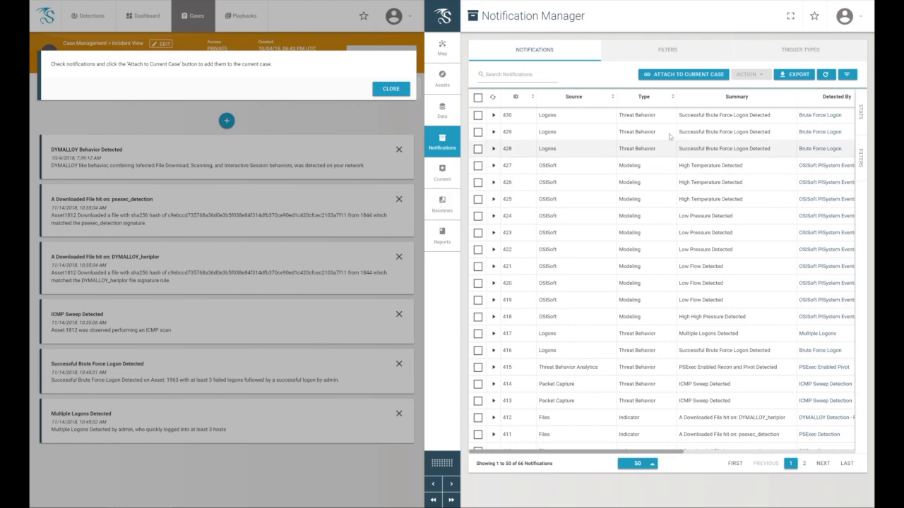
pyautogui.click(450, 500)
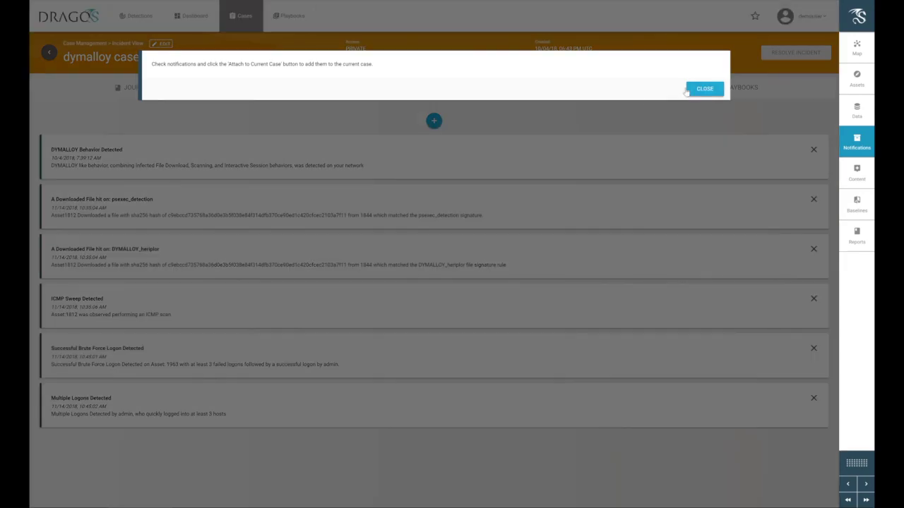
pyautogui.click(689, 89)
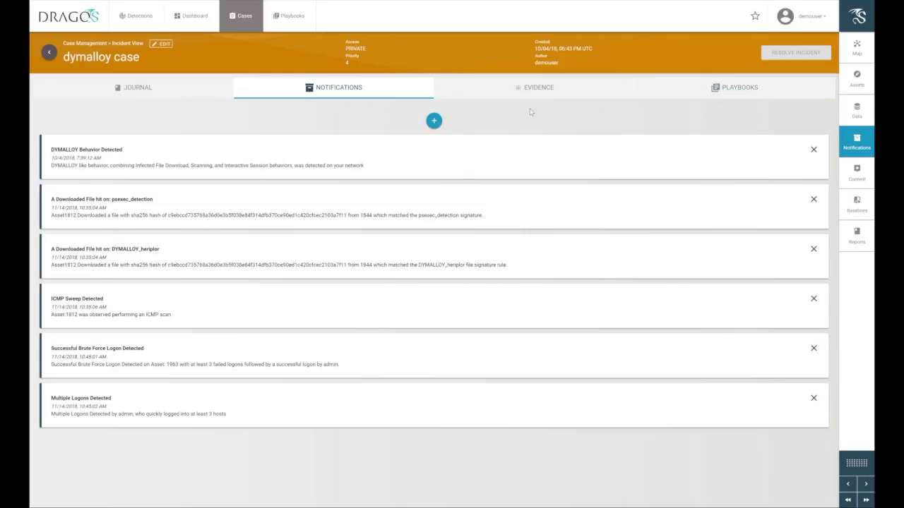
# Show the case's evidence and download the AG-DYMALLOY (1).pdf activity group report
pyautogui.click(539, 89)
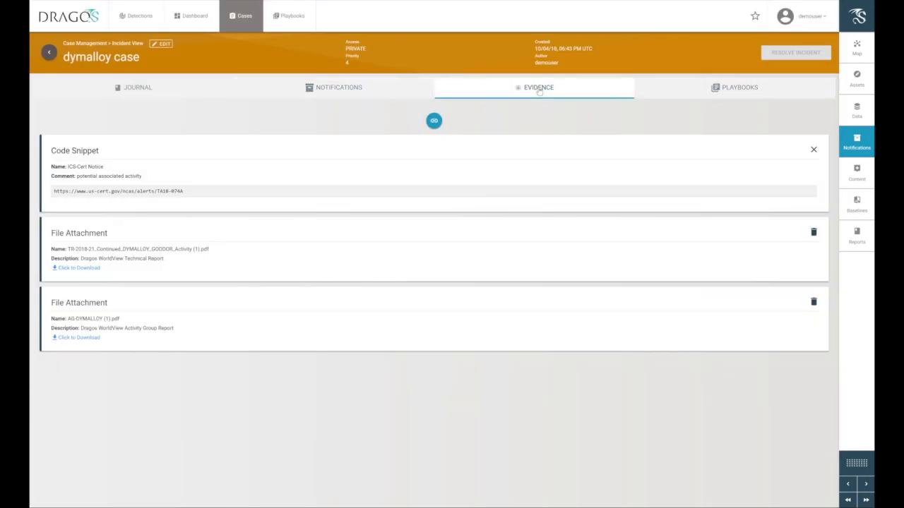
pyautogui.click(82, 338)
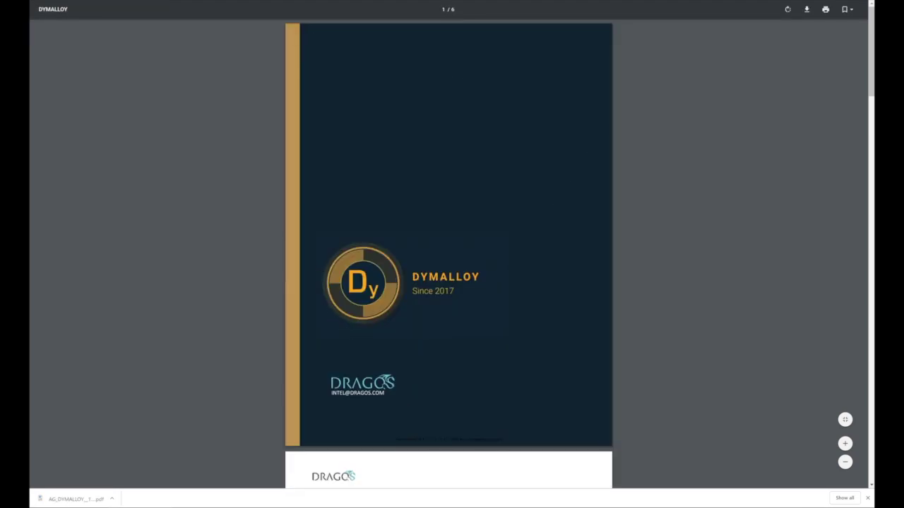
# Close the DYMALLOY report tab with Ctrl+W to get back to the case's evidence
pyautogui.hotkey('ctrl', 'w')
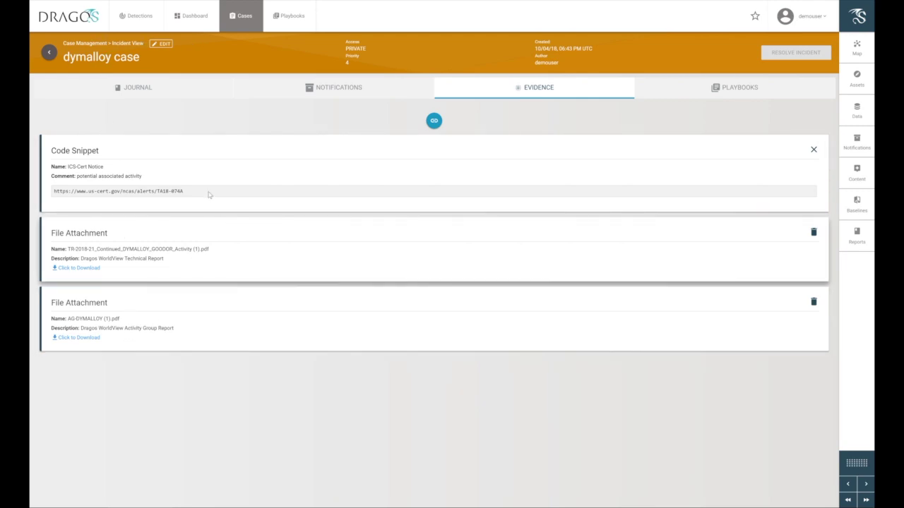
pyautogui.moveTo(187, 192); pyautogui.dragTo(48, 192)
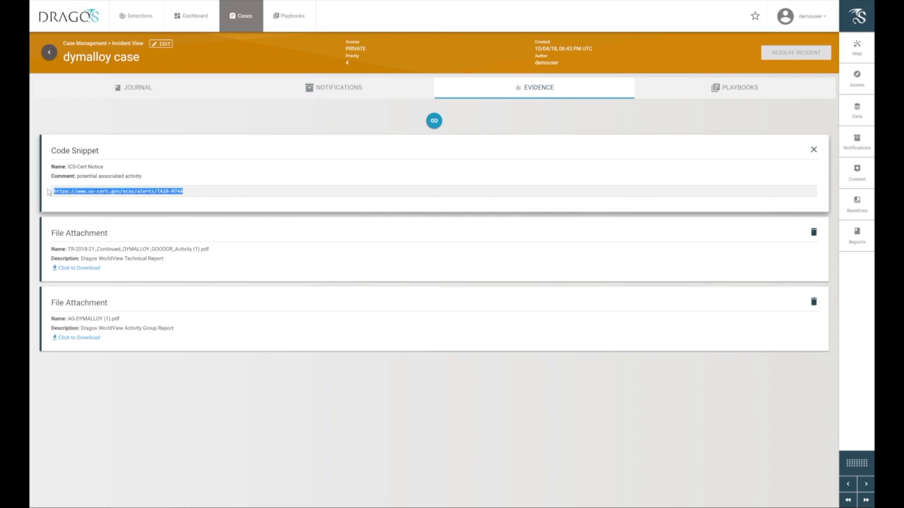
pyautogui.click(228, 178)
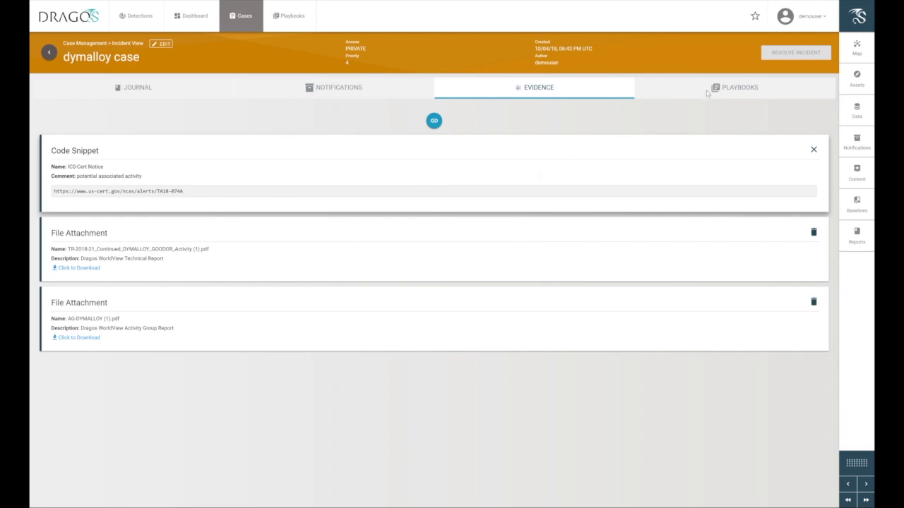
pyautogui.click(728, 90)
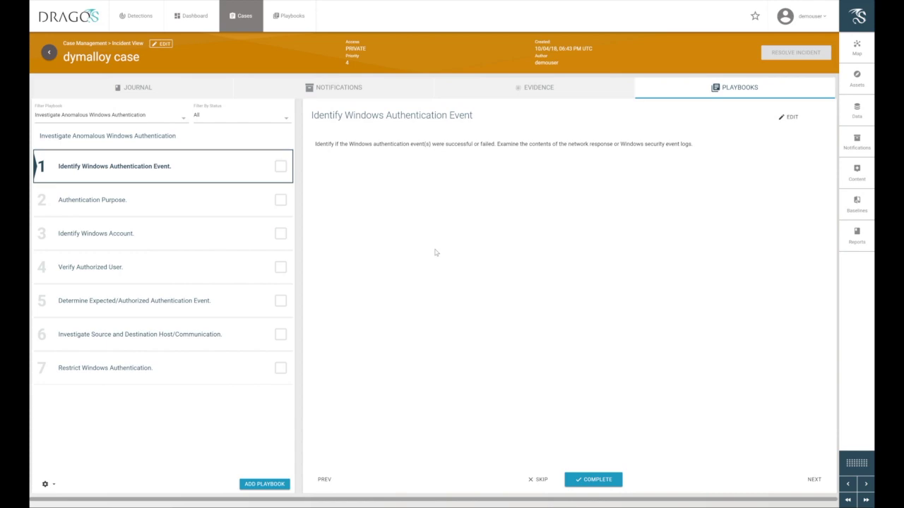
# Filter the playbooks by Case-Specific Tasks, then open Investigate File Payload at step 5, Ensure Known Protocol Format
pyautogui.click(183, 118)
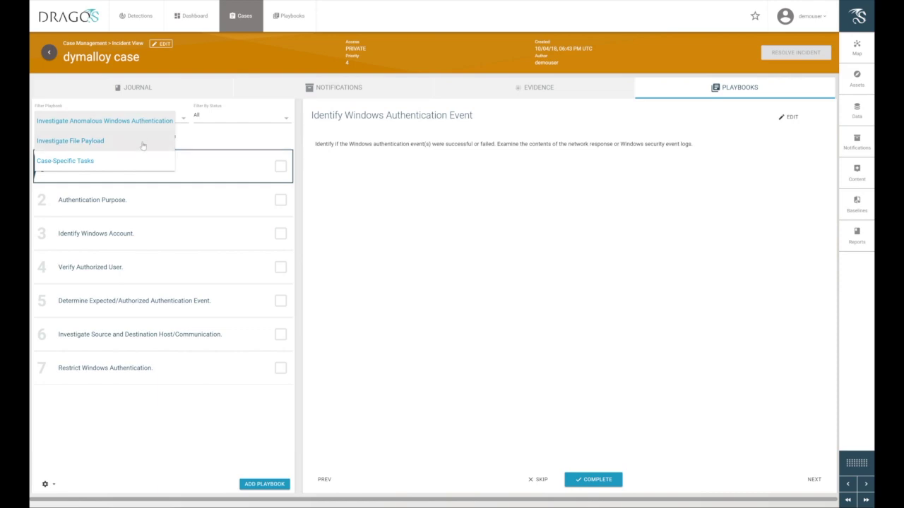
pyautogui.click(104, 166)
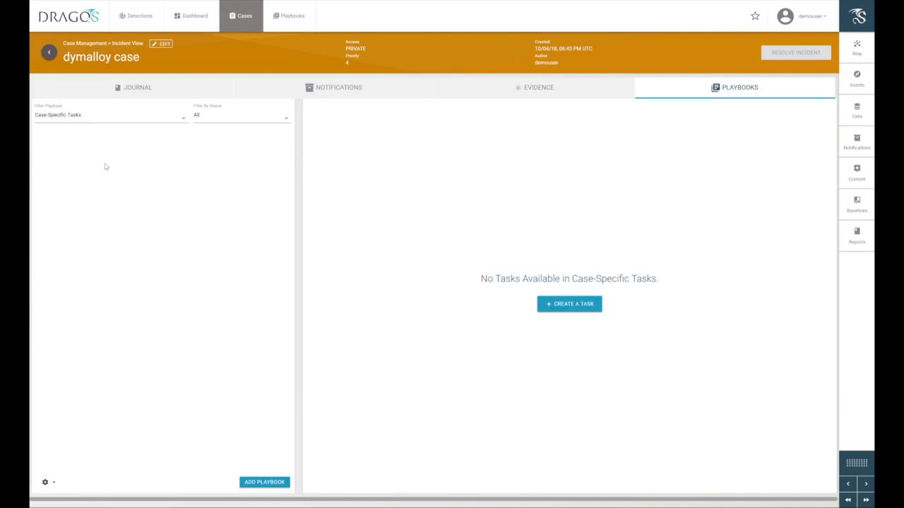
pyautogui.click(95, 117)
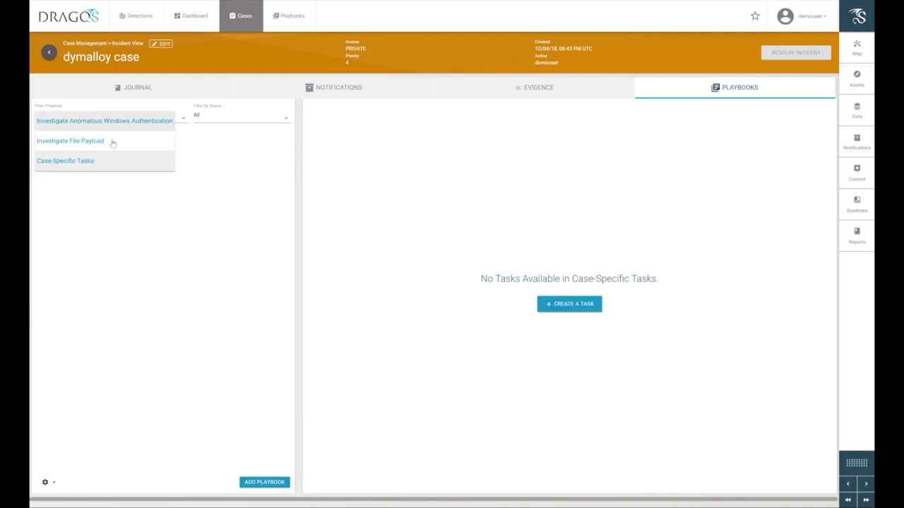
pyautogui.click(143, 218)
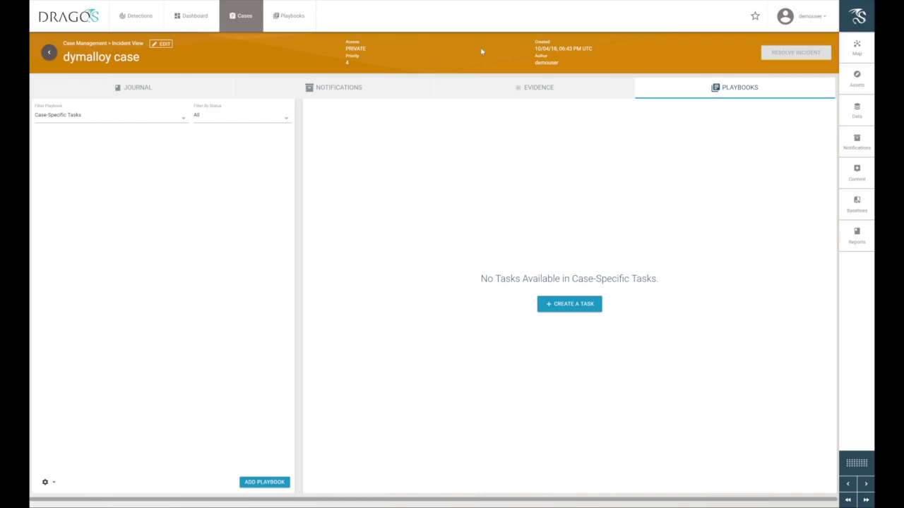
pyautogui.click(166, 119)
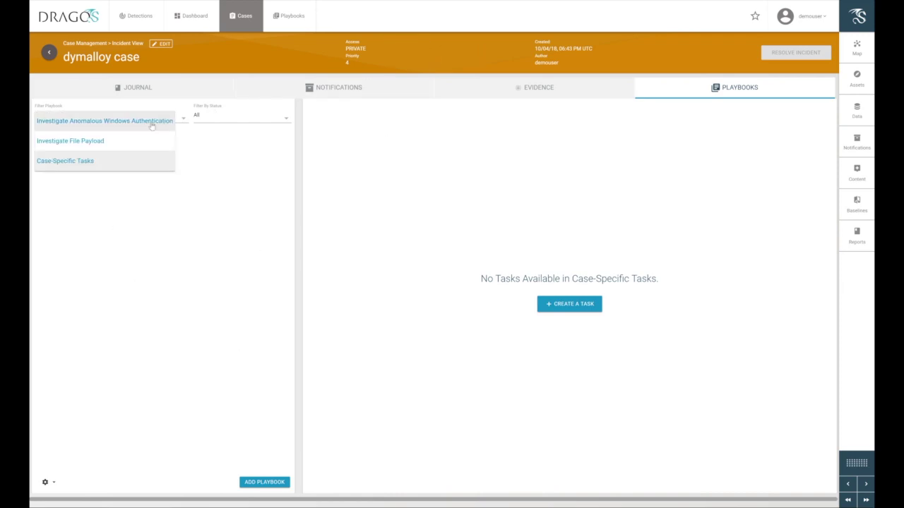
pyautogui.click(114, 144)
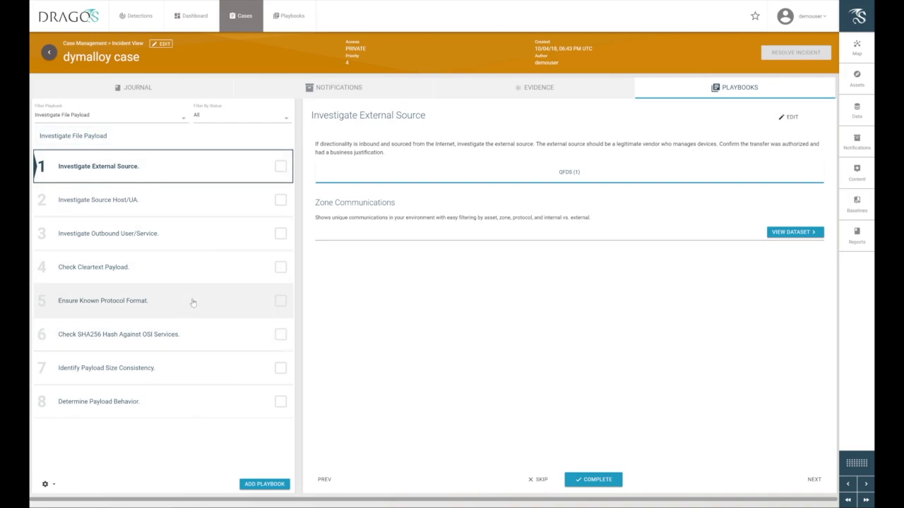
pyautogui.click(134, 303)
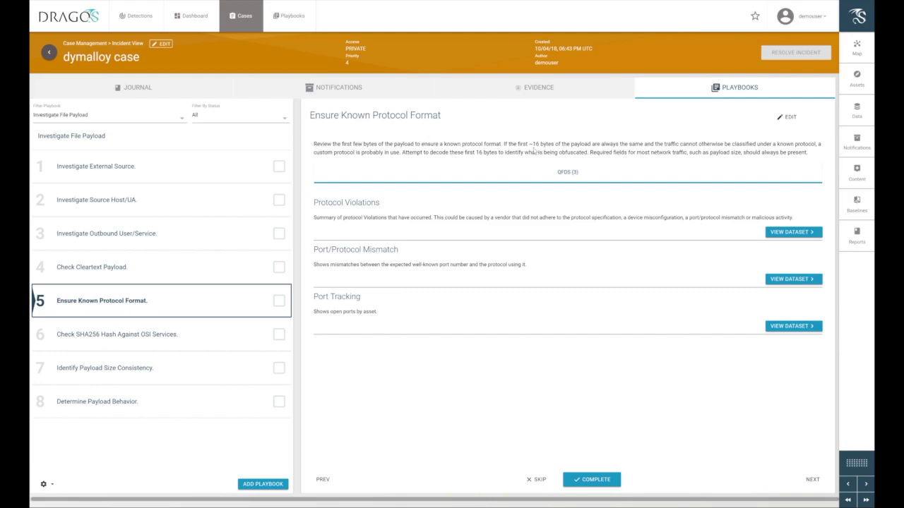
# Highlight step 5's description, toggle step 2 done and undone, then open Investigate Source Host/UA's HTTP Header dataset
pyautogui.moveTo(504, 144); pyautogui.dragTo(700, 143)
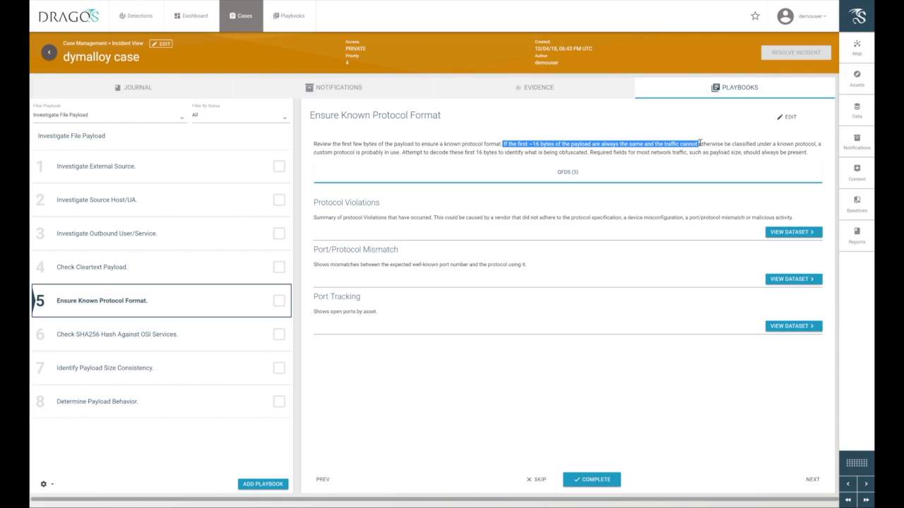
pyautogui.click(700, 144)
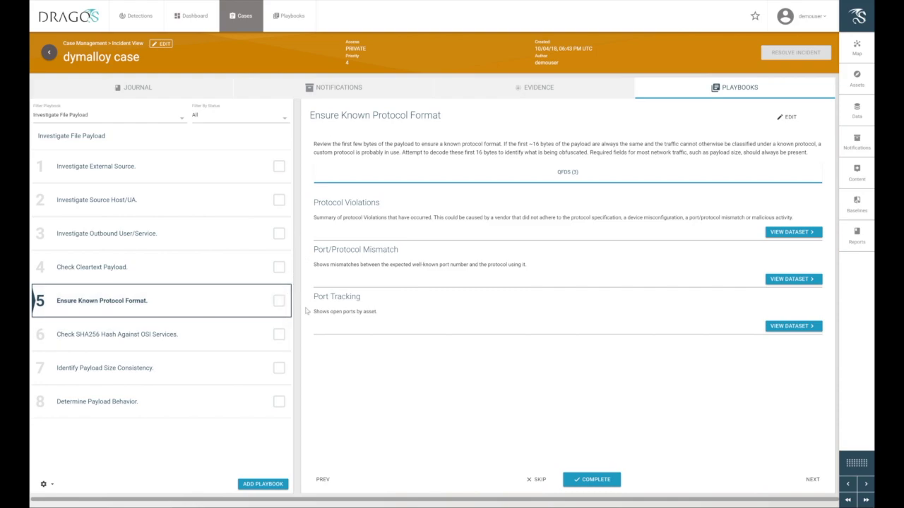
pyautogui.click(279, 203)
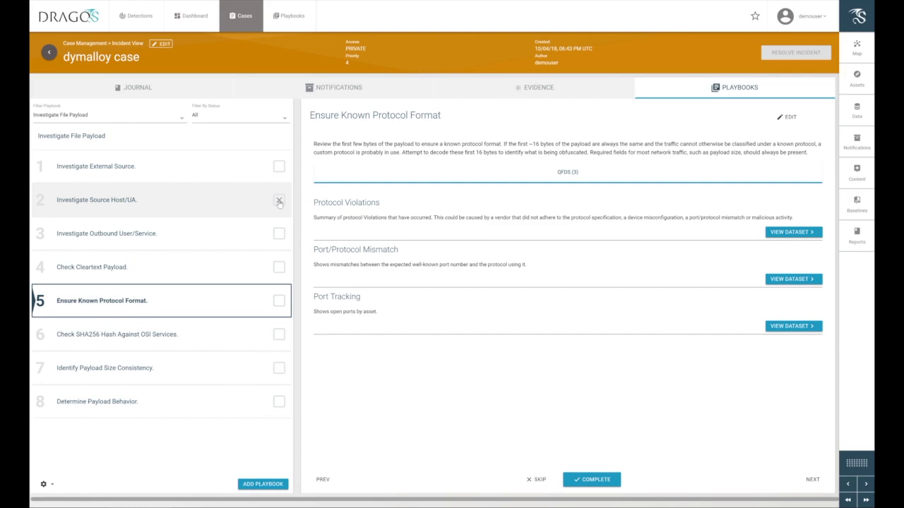
pyautogui.click(279, 202)
pyautogui.click(121, 203)
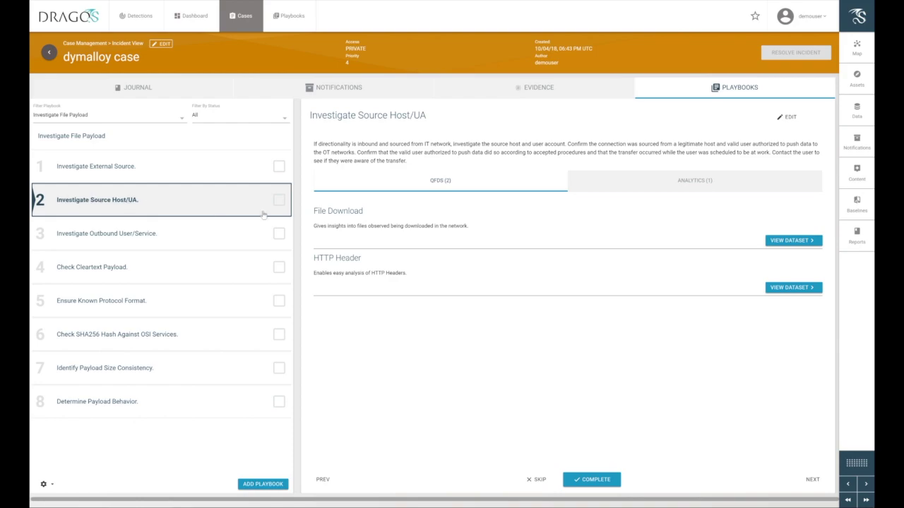
pyautogui.click(797, 289)
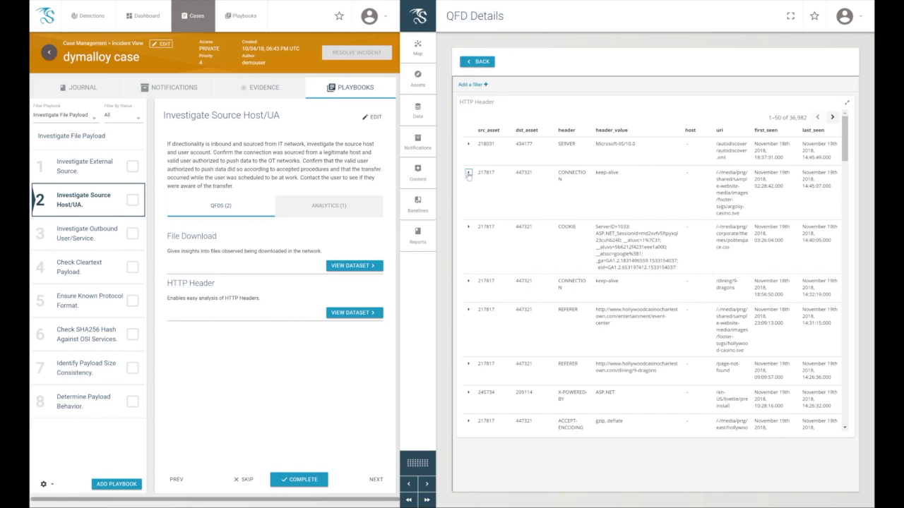
pyautogui.click(469, 174)
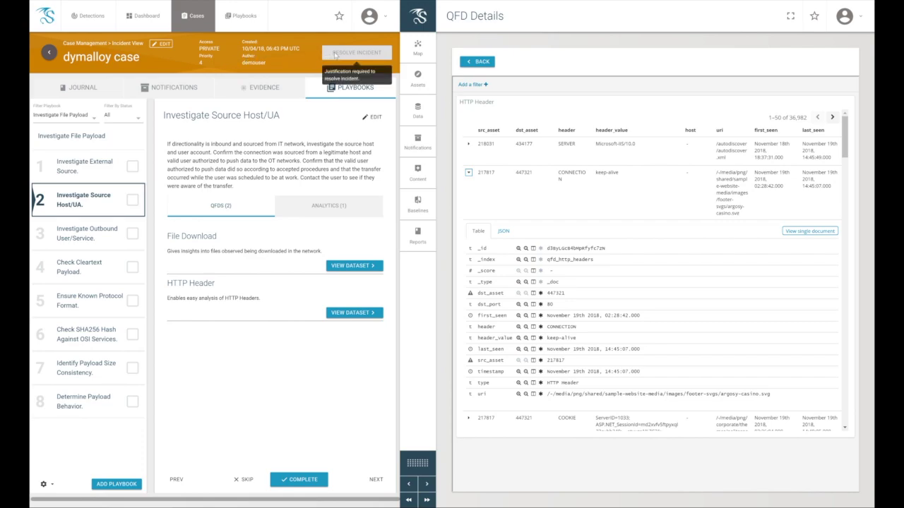
pyautogui.click(427, 500)
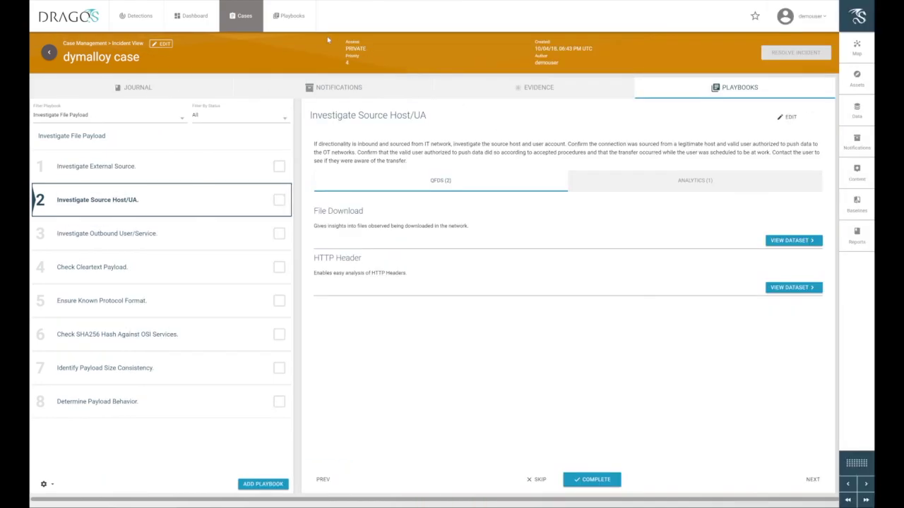
# Browse the playbook library cards, such as Rogue DNP3 Master Device and Remote Control Protocols
pyautogui.click(294, 19)
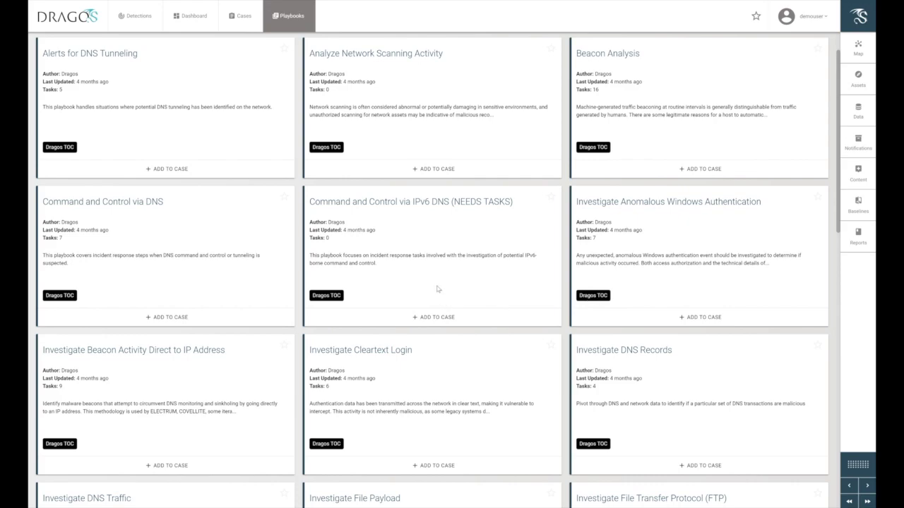
pyautogui.scroll(-2, 437, 289)
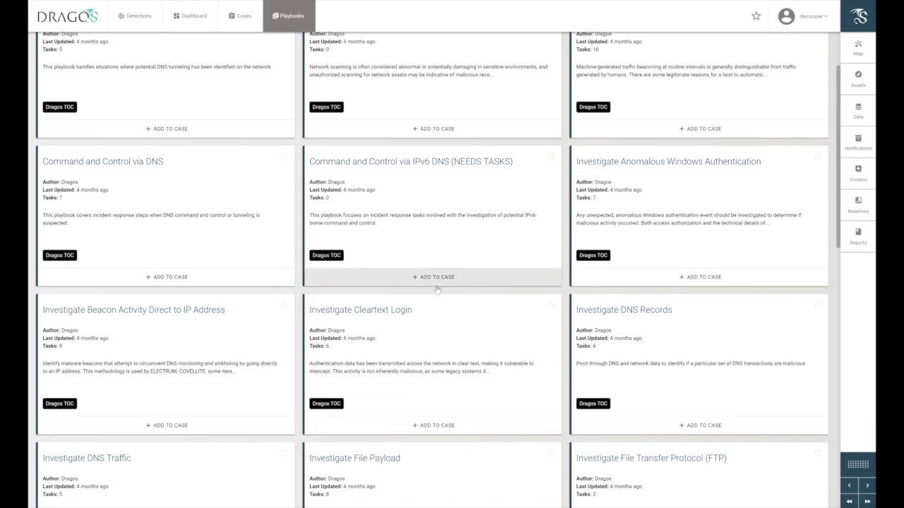
pyautogui.scroll(-3, 437, 289)
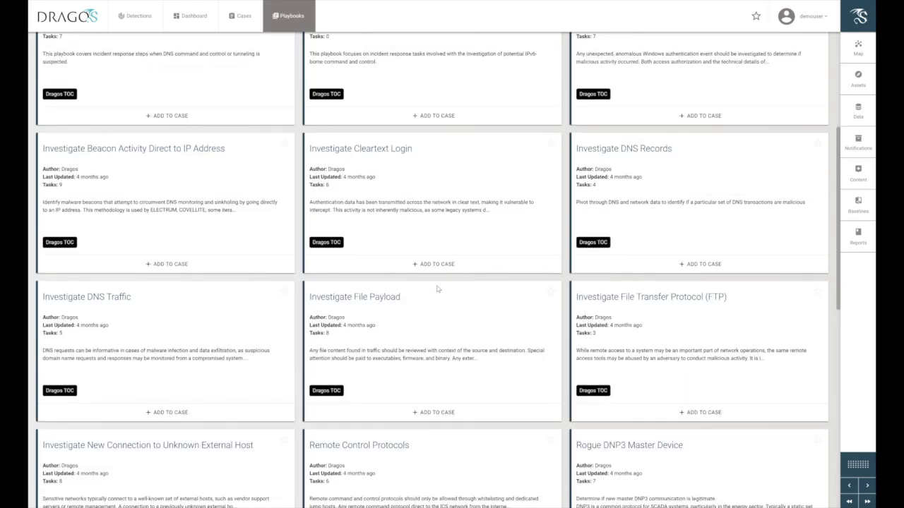
pyautogui.scroll(-4, 437, 289)
pyautogui.scroll(-3, 438, 289)
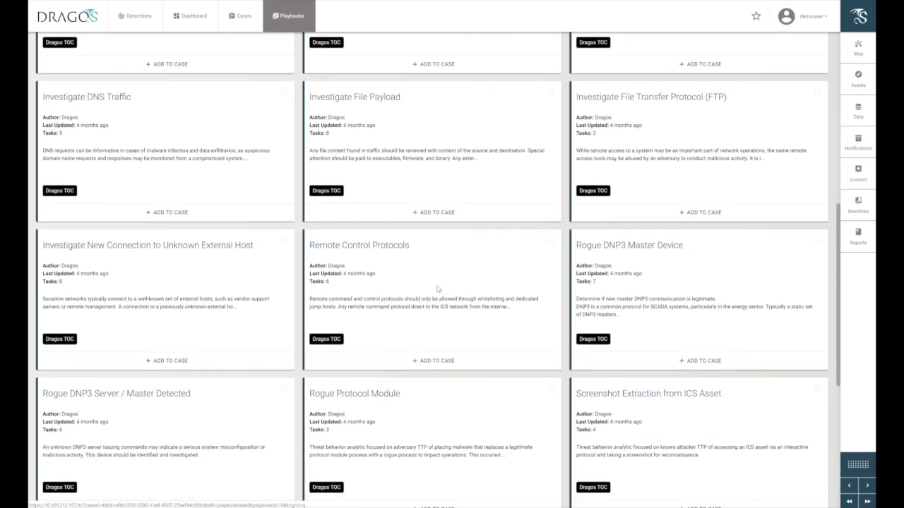
pyautogui.scroll(-3, 437, 289)
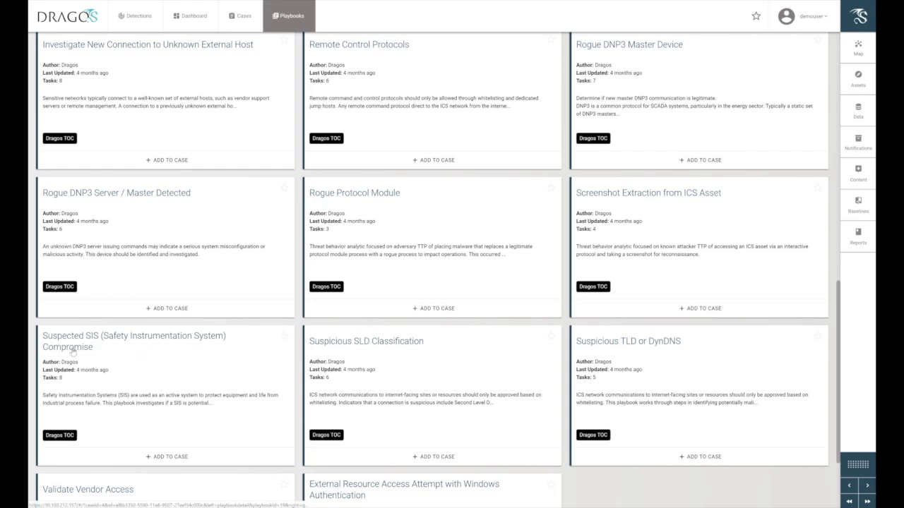
pyautogui.moveTo(106, 349); pyautogui.dragTo(71, 348)
pyautogui.scroll(3, 424, 343)
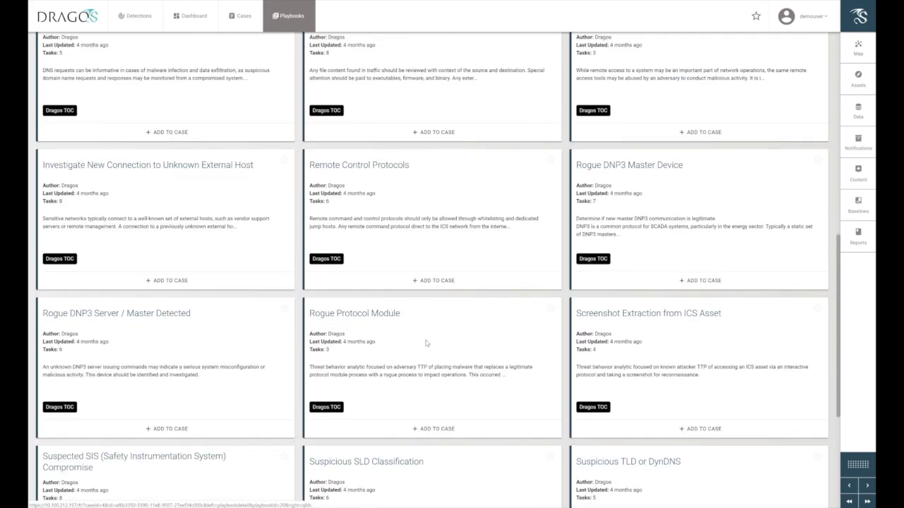
# Open the Suspected SIS Compromise playbook, then bring up the QFD dataset panel and Interactive Map
pyautogui.click(68, 460)
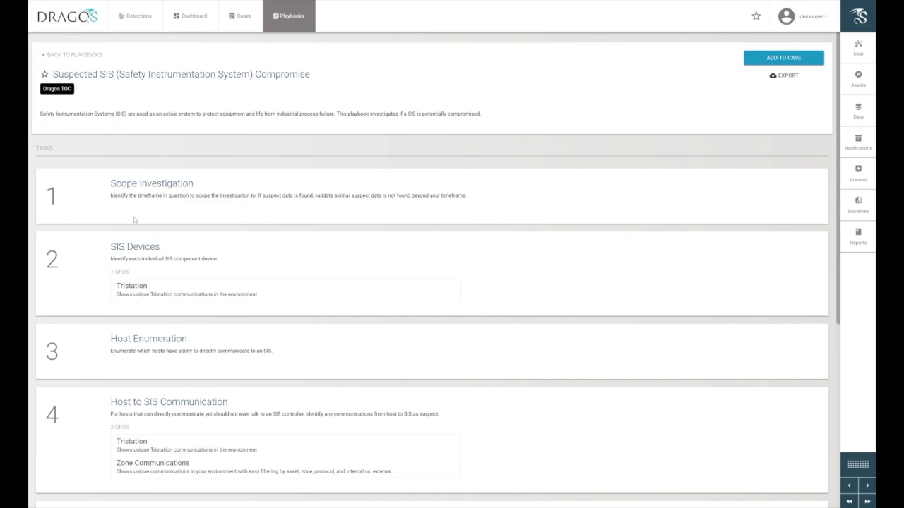
pyautogui.click(858, 464)
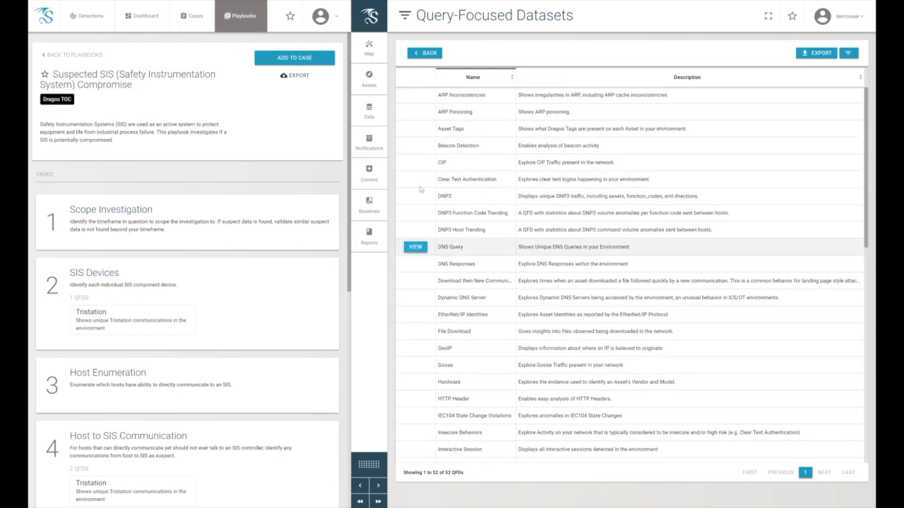
pyautogui.click(368, 46)
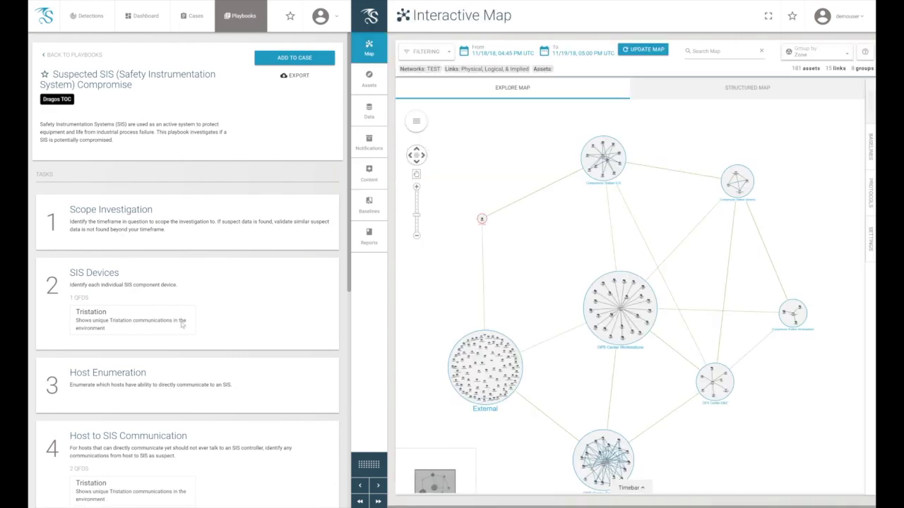
pyautogui.scroll(-1, 182, 325)
pyautogui.scroll(1, 182, 325)
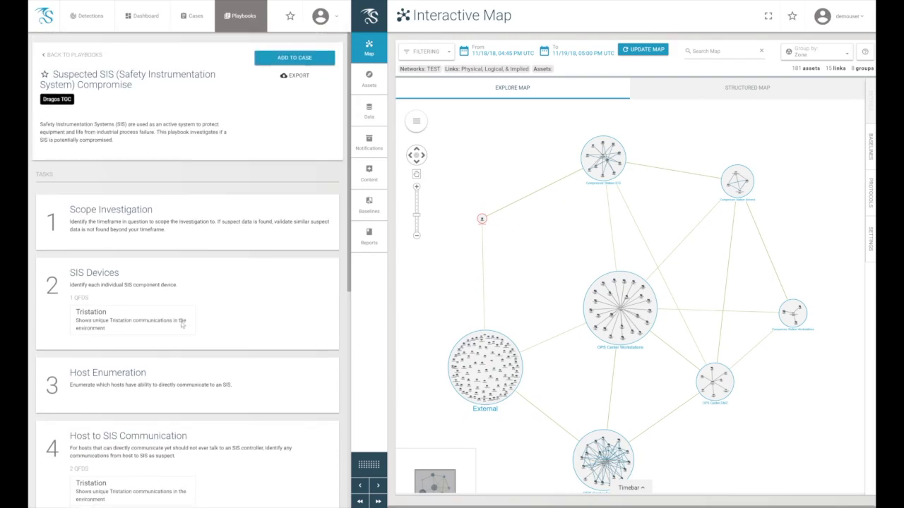